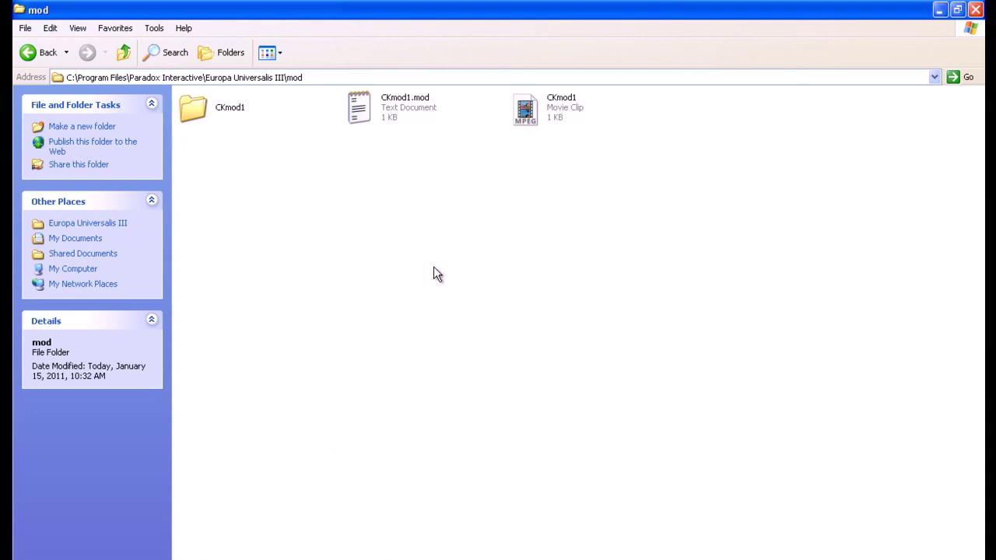
Step: Open the ckmod log from the CK2HttT folder inside the Crusader Kings save games folder and maximize it
{"action": "left_click", "coordinate": [514, 556]}
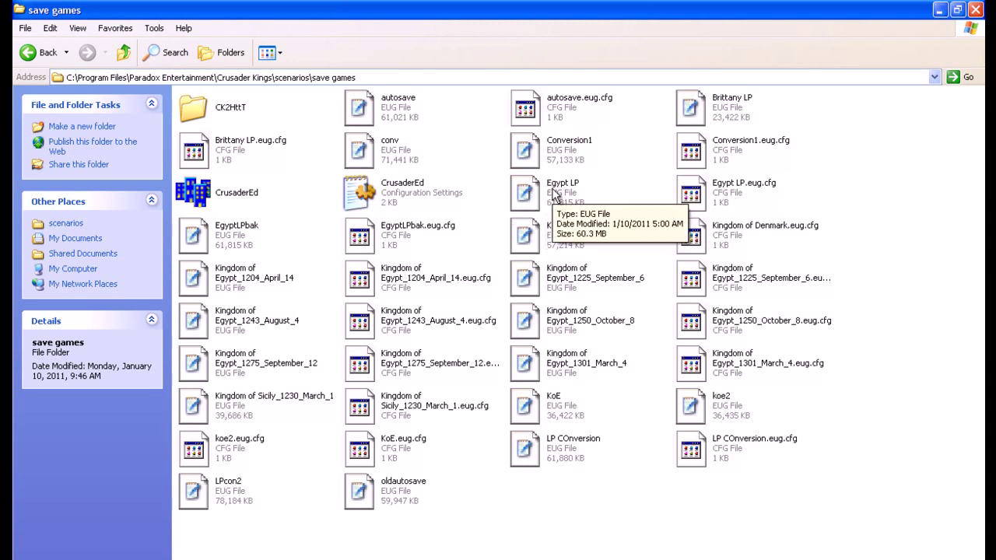
{"action": "double_click", "coordinate": [193, 106]}
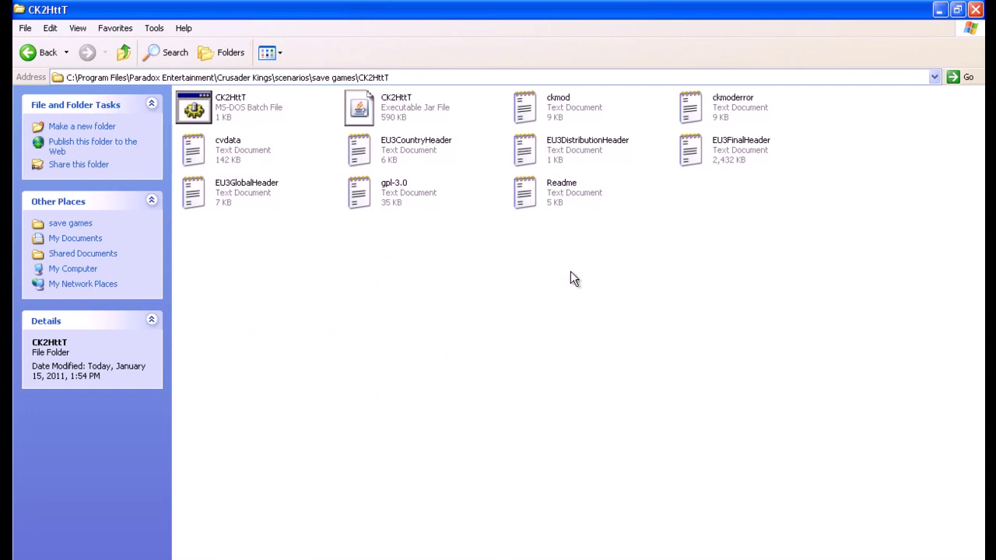
{"action": "double_click", "coordinate": [536, 111]}
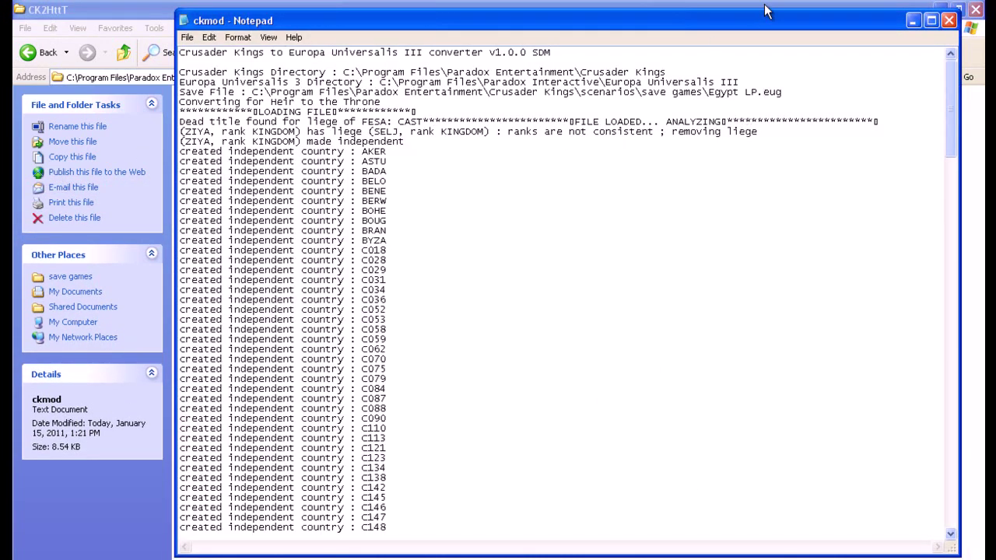
{"action": "left_click", "coordinate": [931, 21]}
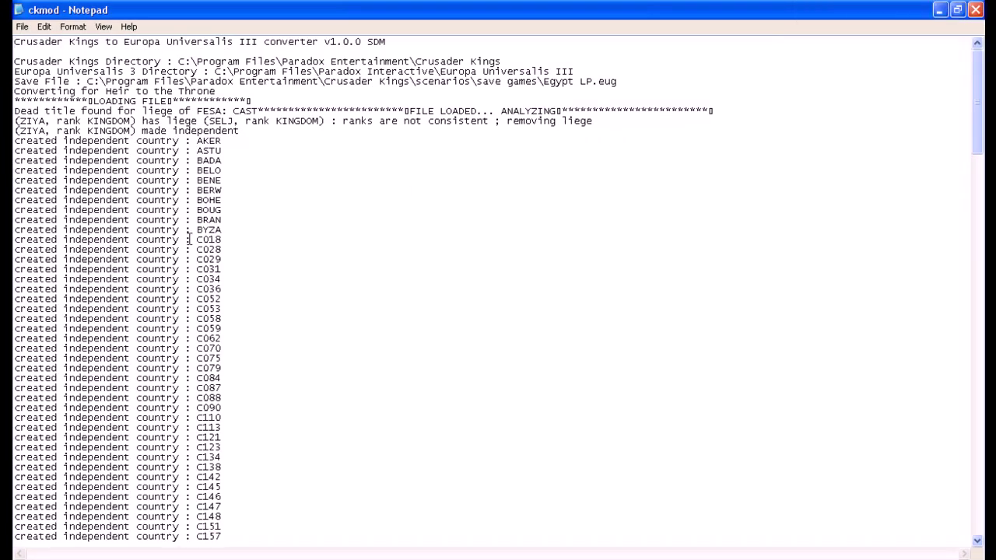
Step: Look through the conversion log and highlight the dead title line near its beginning
{"action": "scroll", "coordinate": [171, 193], "scroll_direction": "down", "scroll_amount": 20}
{"action": "scroll", "coordinate": [171, 194], "scroll_direction": "down", "scroll_amount": 15}
{"action": "left_click_drag", "start_coordinate": [979, 315], "coordinate": [979, 62]}
{"action": "scroll", "coordinate": [499, 288], "scroll_direction": "down", "scroll_amount": 1}
{"action": "left_click_drag", "start_coordinate": [14, 111], "coordinate": [746, 118]}
{"action": "left_click", "coordinate": [443, 192]}
{"action": "left_click", "coordinate": [972, 80]}
{"action": "left_click_drag", "start_coordinate": [971, 81], "coordinate": [846, 122]}
{"action": "left_click", "coordinate": [823, 158]}
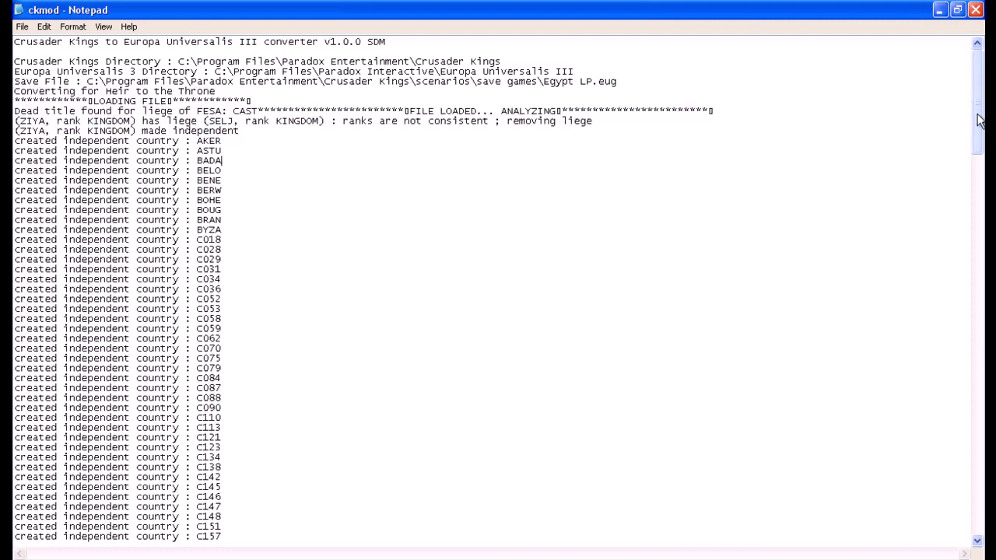
Step: Go to the end of the conversion log and highlight its closing error lines
{"action": "left_click_drag", "start_coordinate": [979, 120], "coordinate": [982, 513]}
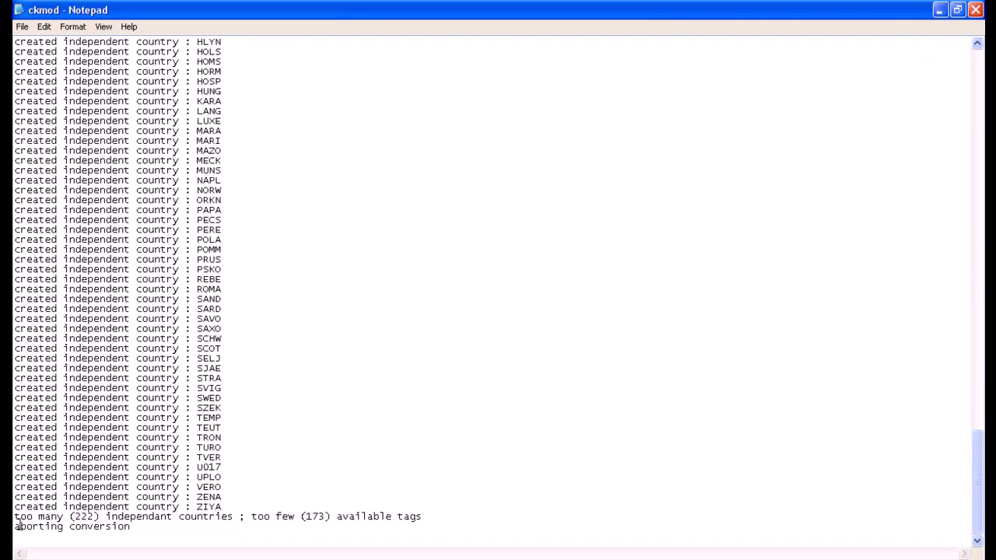
{"action": "left_click_drag", "start_coordinate": [16, 527], "coordinate": [246, 516]}
{"action": "left_click", "coordinate": [261, 509]}
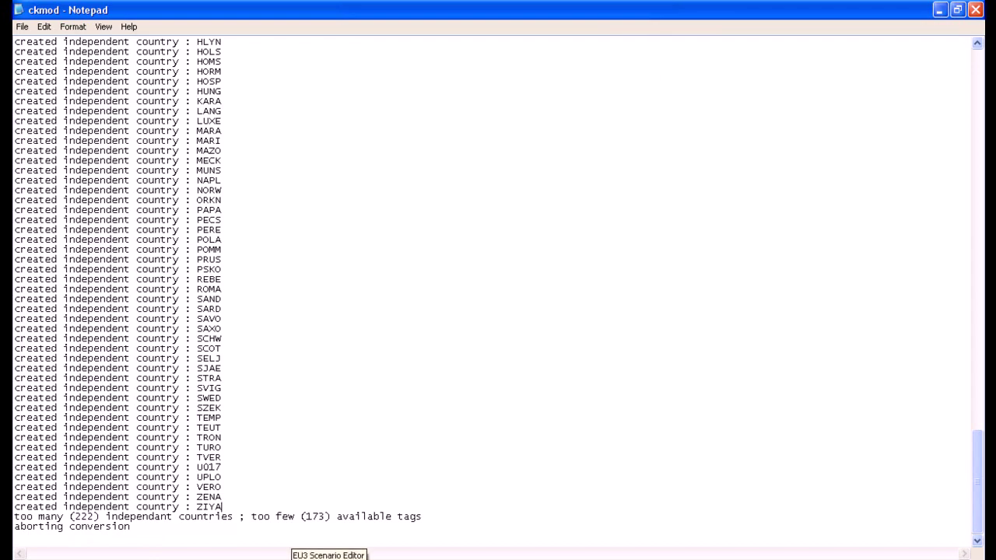
Step: Return to the save games folder and open the Egypt LP save file in WordPad
{"action": "left_click", "coordinate": [533, 555]}
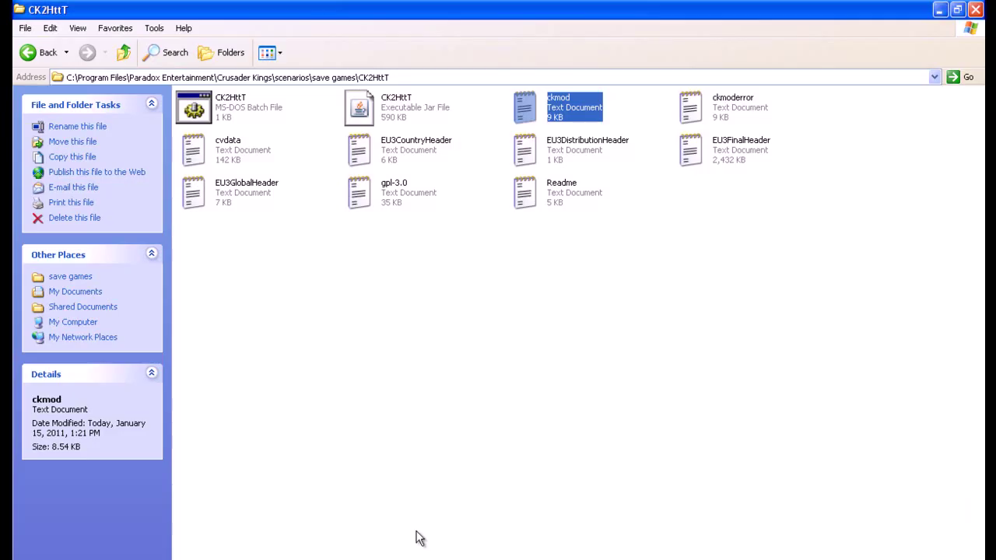
{"action": "left_click", "coordinate": [123, 52]}
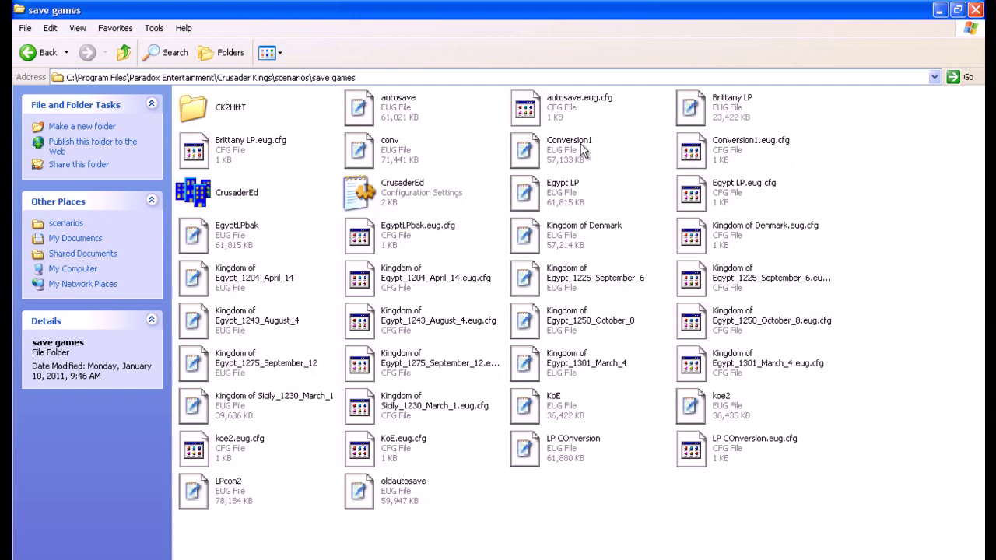
{"action": "left_click", "coordinate": [561, 195]}
{"action": "double_click", "coordinate": [560, 195]}
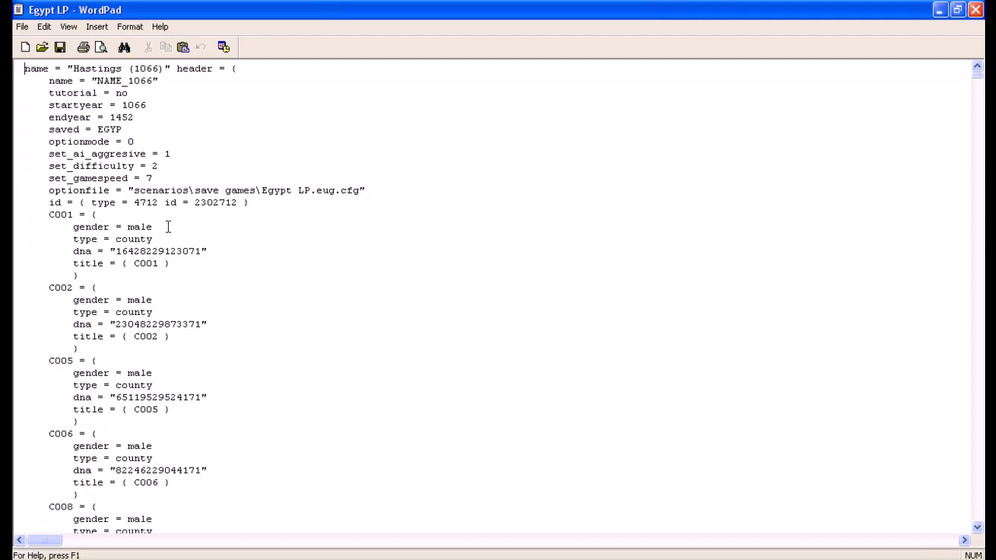
Step: Examine the county title entries near the start of the Egypt LP save file
{"action": "scroll", "coordinate": [82, 223], "scroll_direction": "down", "scroll_amount": 3}
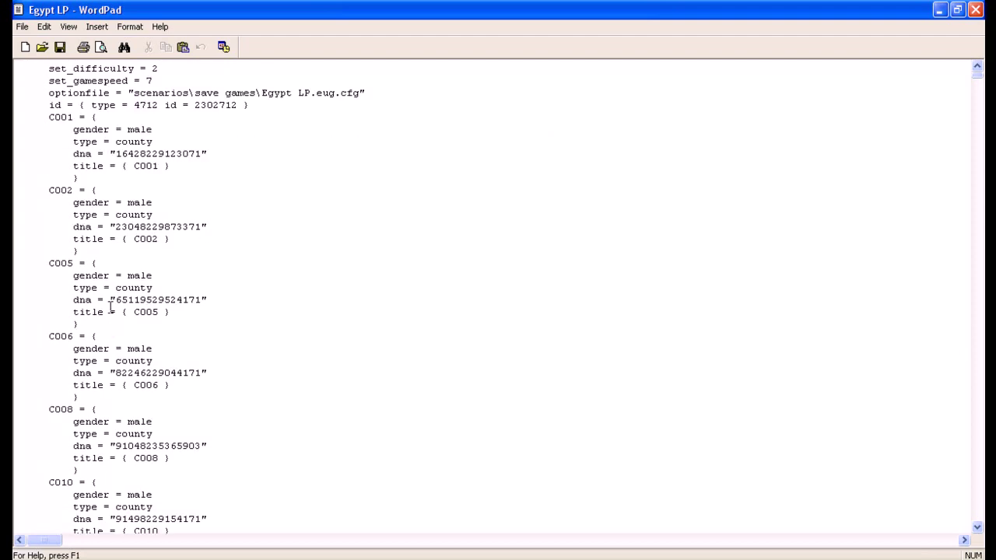
{"action": "scroll", "coordinate": [111, 306], "scroll_direction": "down", "scroll_amount": 4}
{"action": "scroll", "coordinate": [583, 359], "scroll_direction": "down", "scroll_amount": 3}
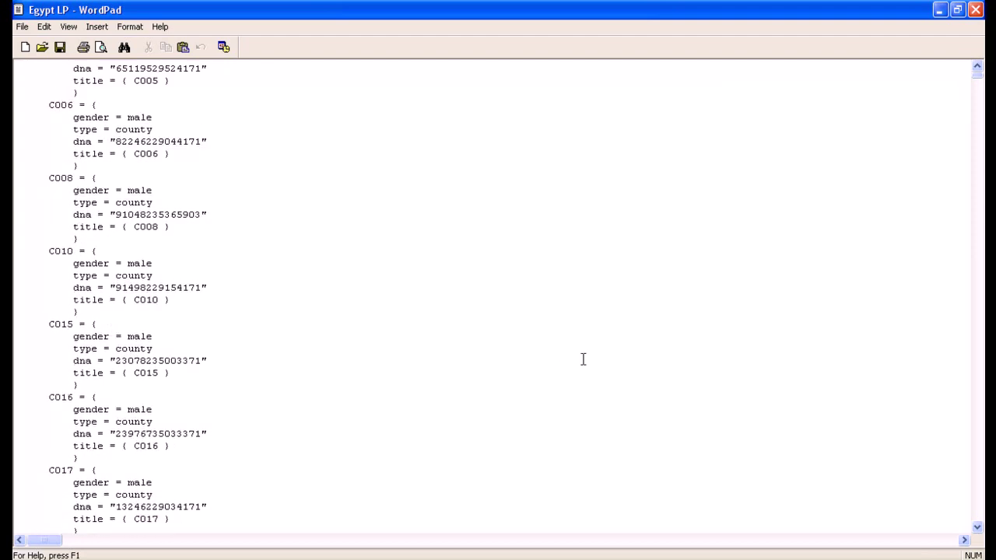
{"action": "scroll", "coordinate": [560, 357], "scroll_direction": "down", "scroll_amount": 3}
{"action": "scroll", "coordinate": [327, 296], "scroll_direction": "down", "scroll_amount": 2}
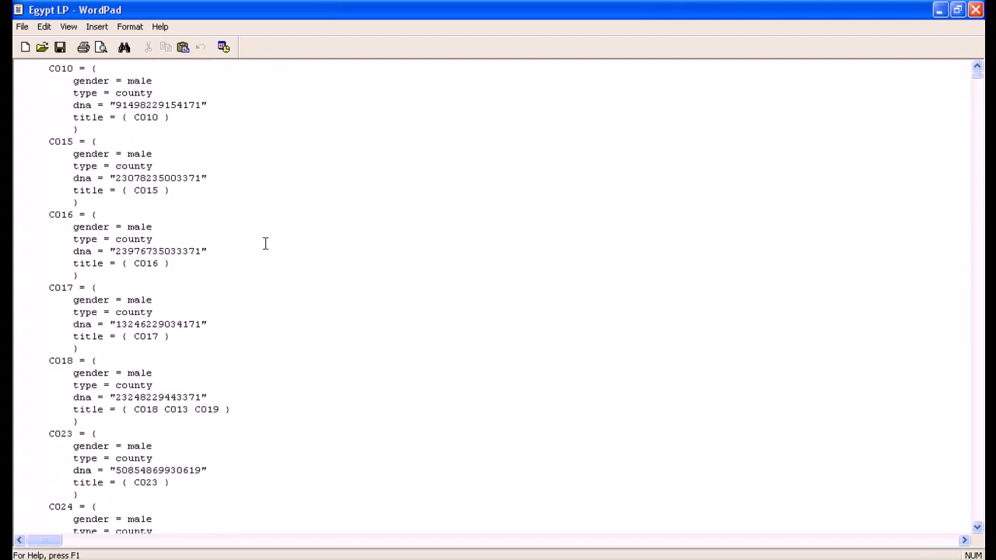
{"action": "scroll", "coordinate": [198, 330], "scroll_direction": "down", "scroll_amount": 3}
{"action": "scroll", "coordinate": [140, 322], "scroll_direction": "down", "scroll_amount": 2}
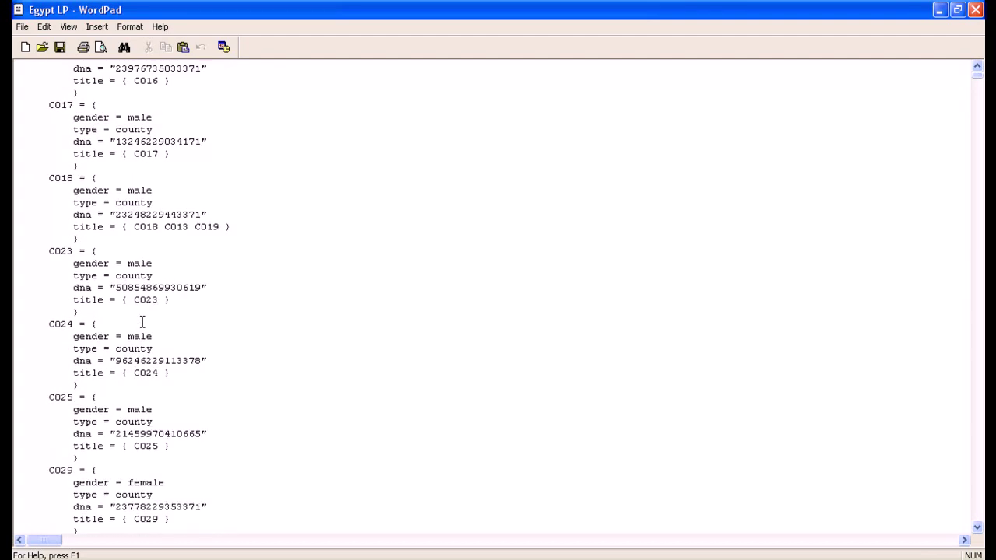
{"action": "scroll", "coordinate": [142, 321], "scroll_direction": "down", "scroll_amount": 3}
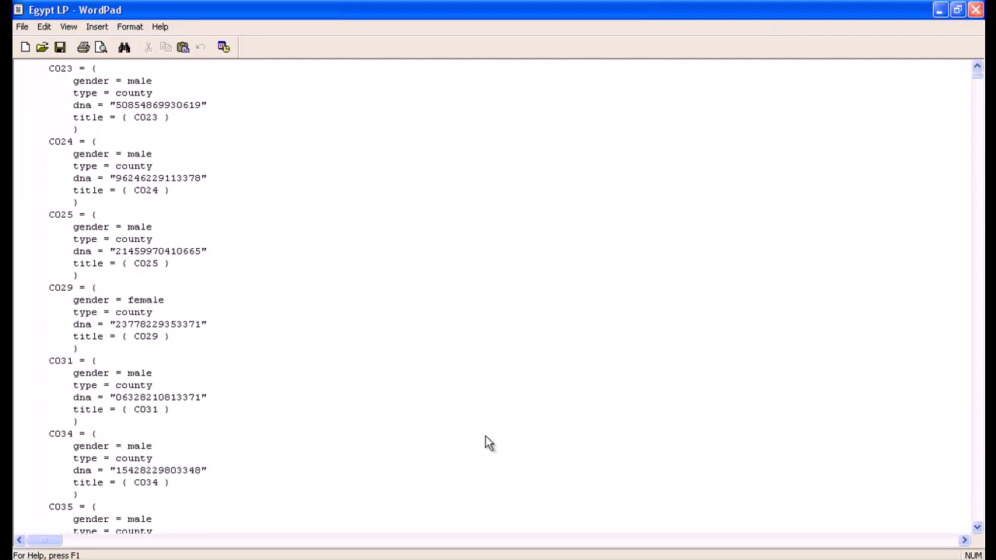
Step: Switch to EU3 Scenario Editor and display the Holy Roman Empire map view
{"action": "key", "text": "alt+Tab"}
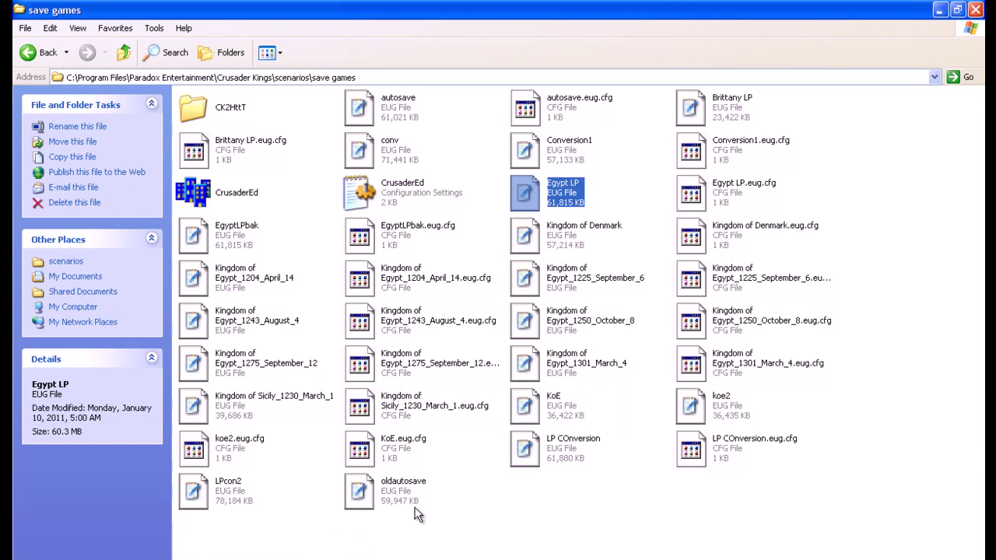
{"action": "left_click", "coordinate": [354, 559]}
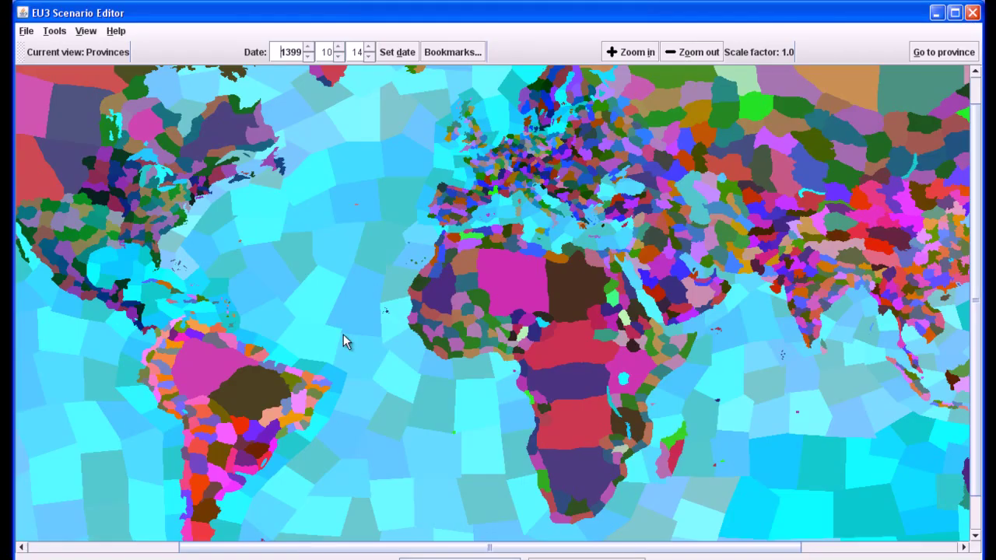
{"action": "left_click", "coordinate": [54, 33]}
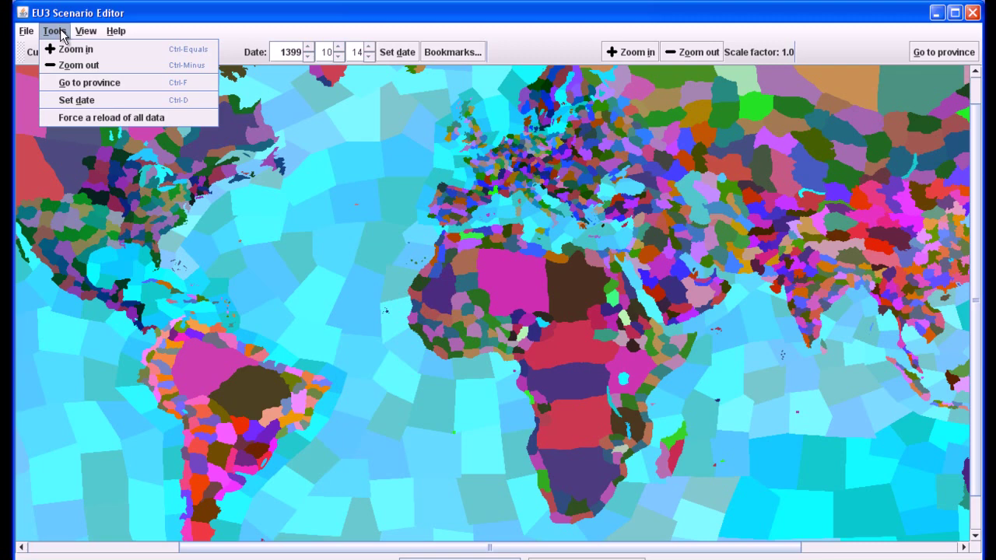
{"action": "mouse_move", "coordinate": [84, 31]}
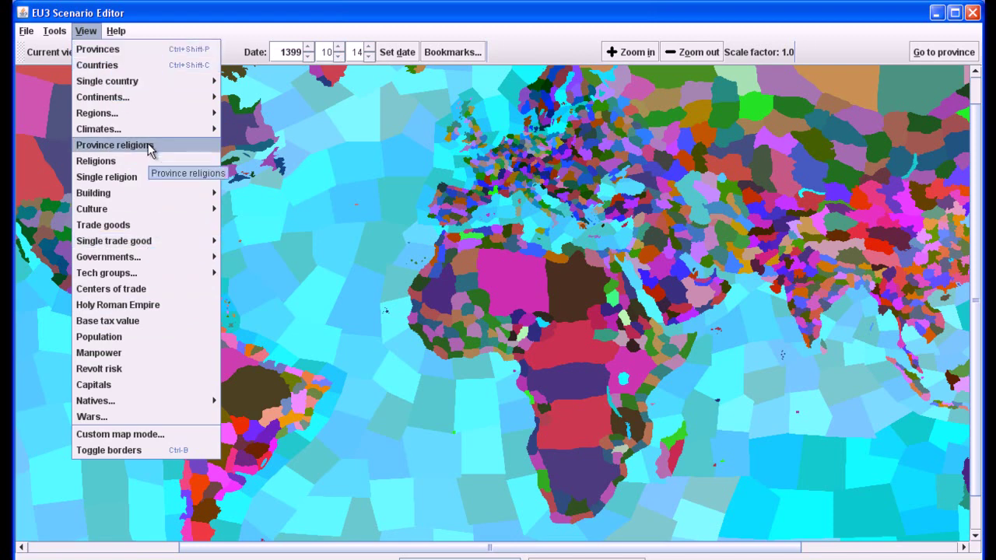
{"action": "left_click", "coordinate": [158, 311]}
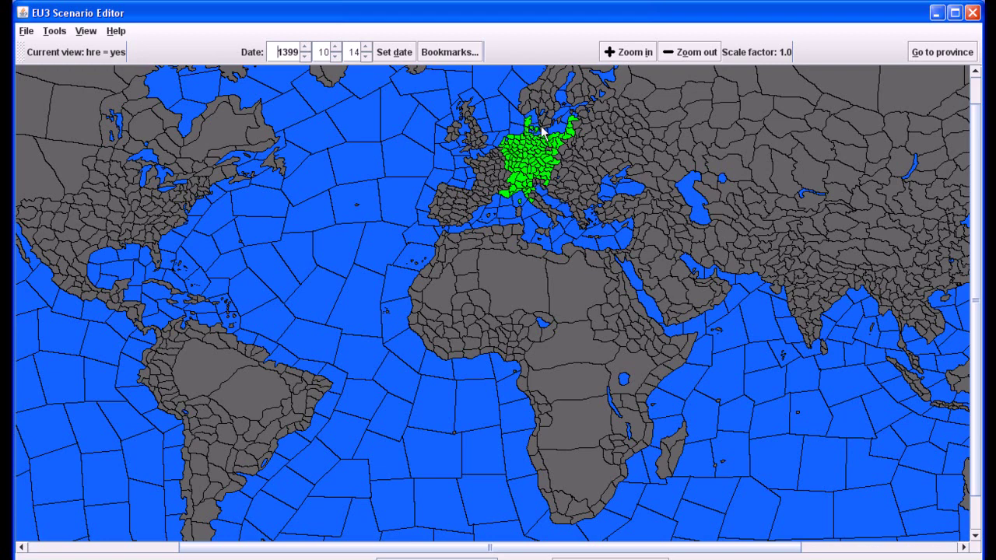
Step: Change the map from the Holy Roman Empire view to the Countries view
{"action": "left_click", "coordinate": [87, 32]}
{"action": "mouse_move", "coordinate": [96, 34]}
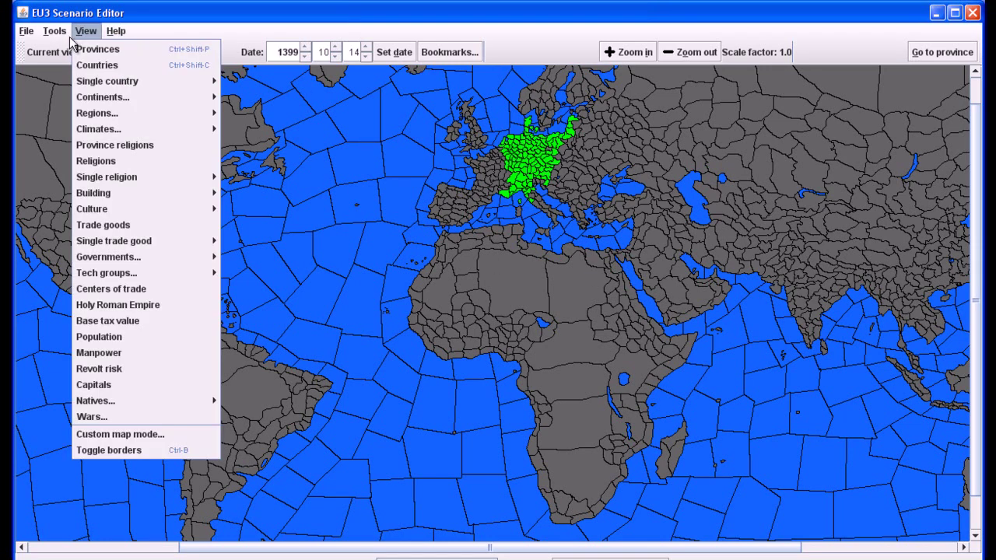
{"action": "left_click", "coordinate": [121, 70]}
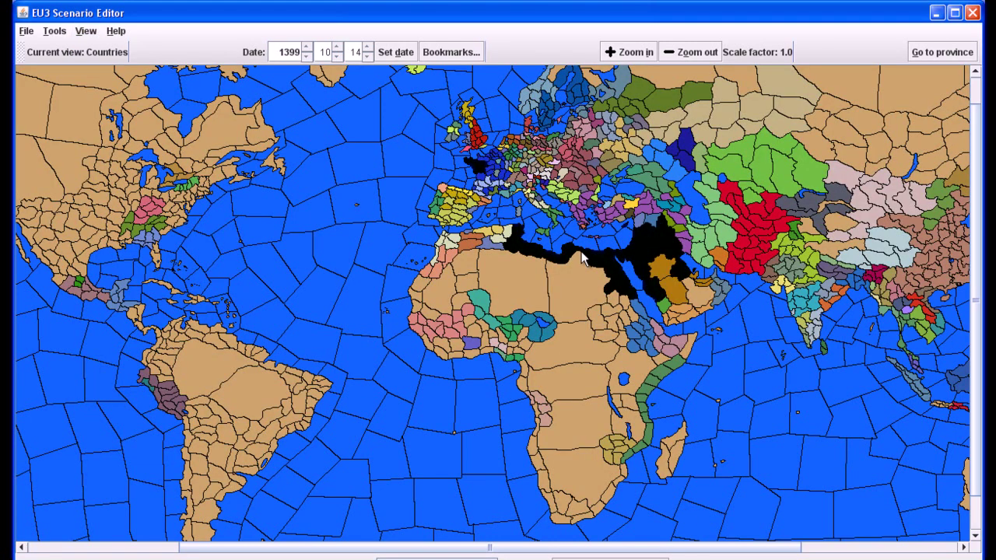
{"action": "mouse_move", "coordinate": [582, 258]}
Step: Change the map to the Provinces view
{"action": "left_click", "coordinate": [84, 33]}
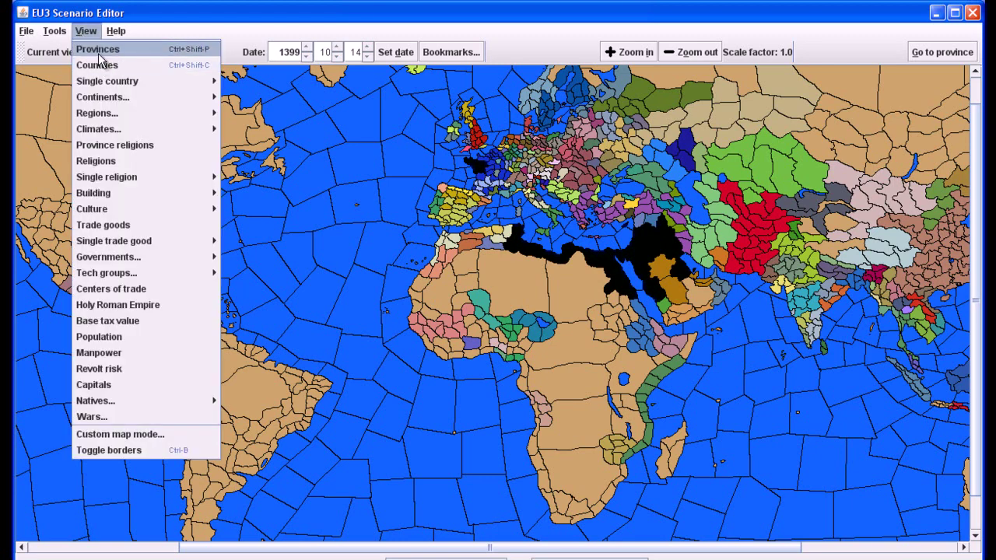
{"action": "left_click", "coordinate": [99, 51]}
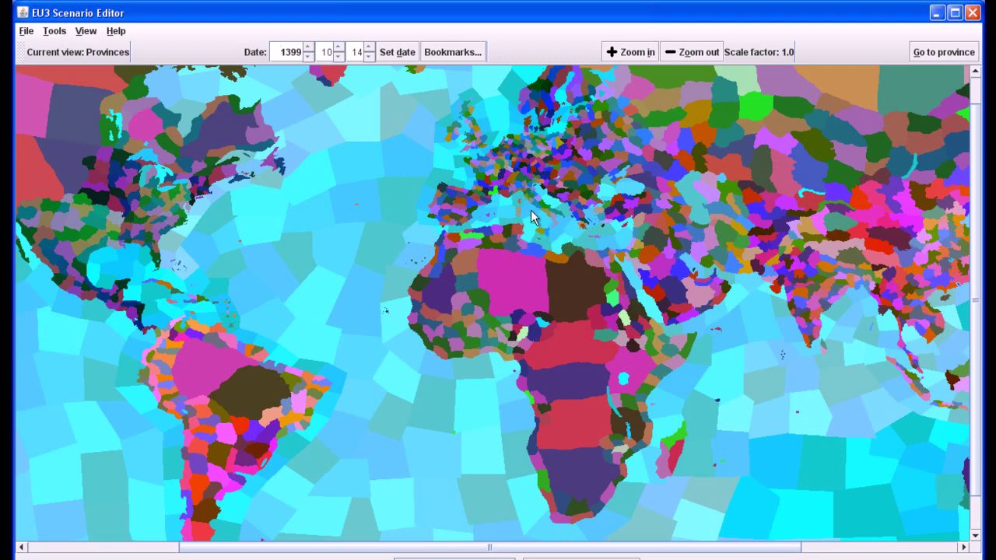
{"action": "left_click", "coordinate": [53, 31]}
{"action": "mouse_move", "coordinate": [31, 33]}
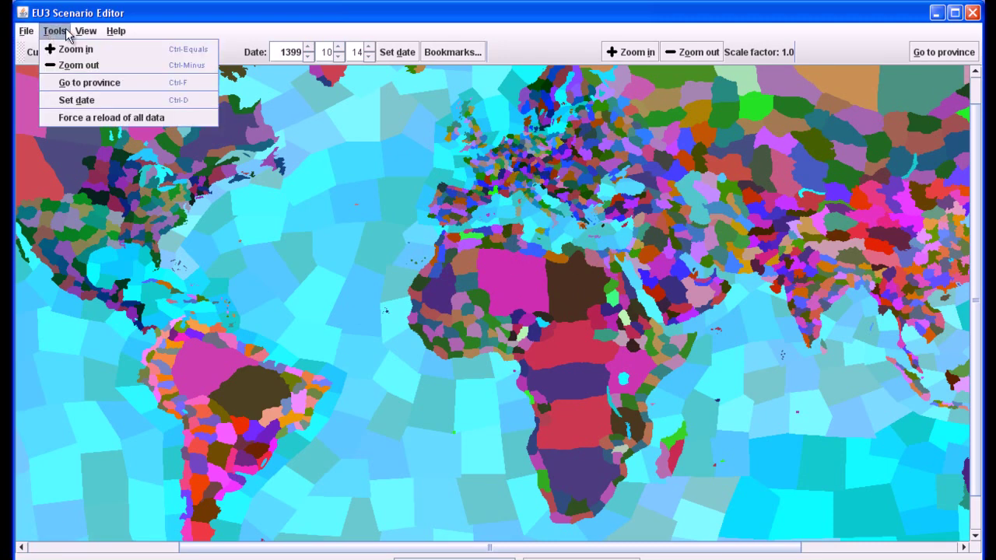
{"action": "mouse_move", "coordinate": [85, 31]}
{"action": "left_click", "coordinate": [94, 49]}
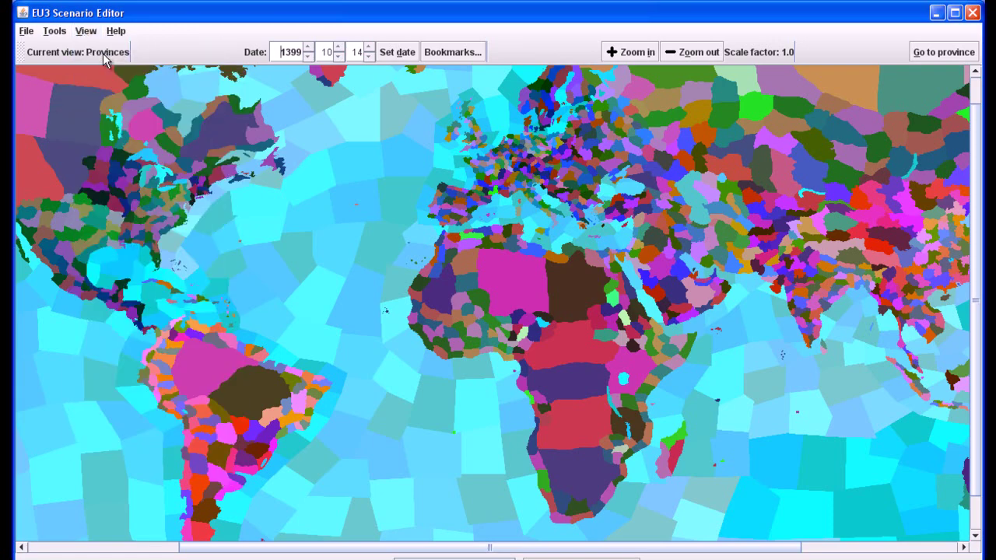
Step: Bring back the Countries view and check who owns the Al Jawf province in Arabia
{"action": "left_click", "coordinate": [95, 32]}
{"action": "left_click", "coordinate": [97, 65]}
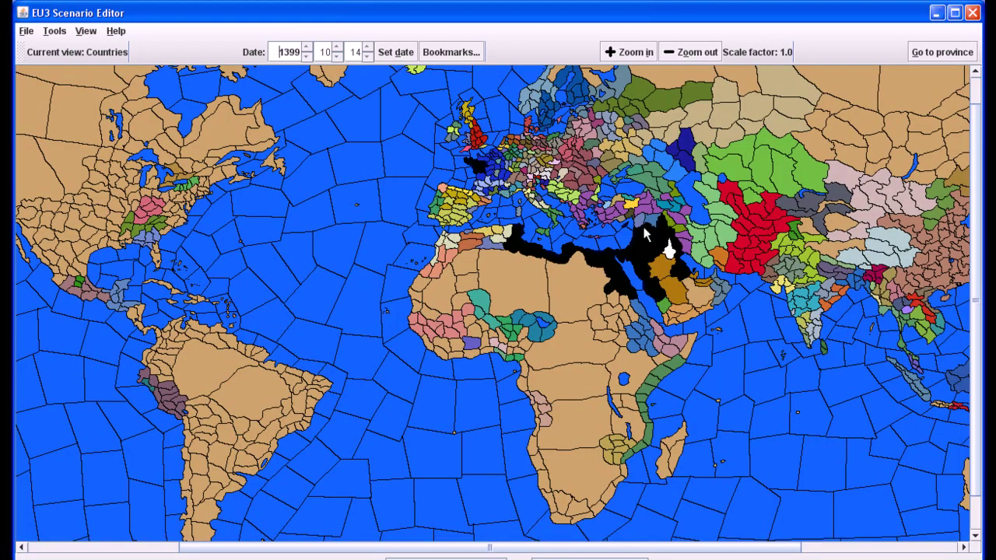
{"action": "mouse_move", "coordinate": [652, 292]}
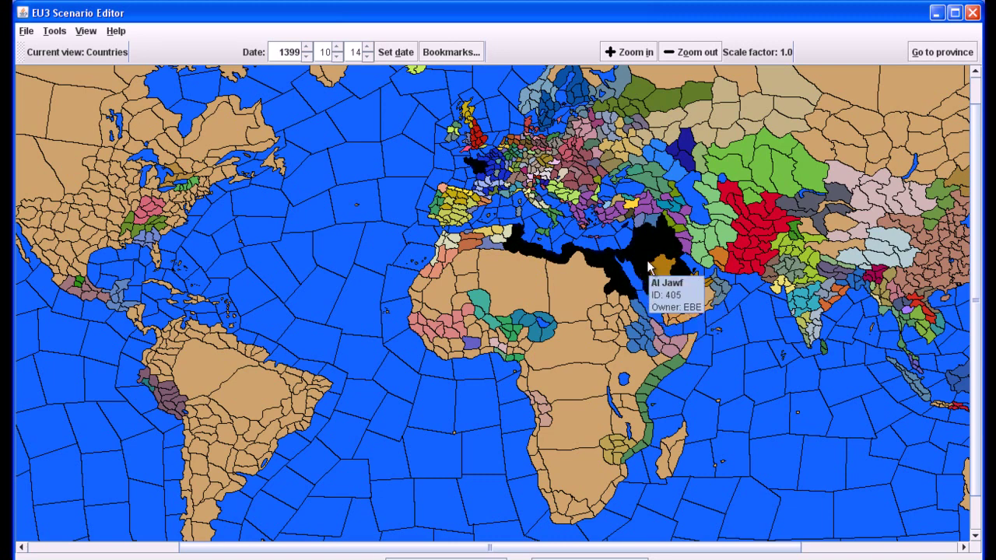
Step: Maximize the editor window, select the Kazan province and open the Golden Horde's country history
{"action": "left_click", "coordinate": [956, 12]}
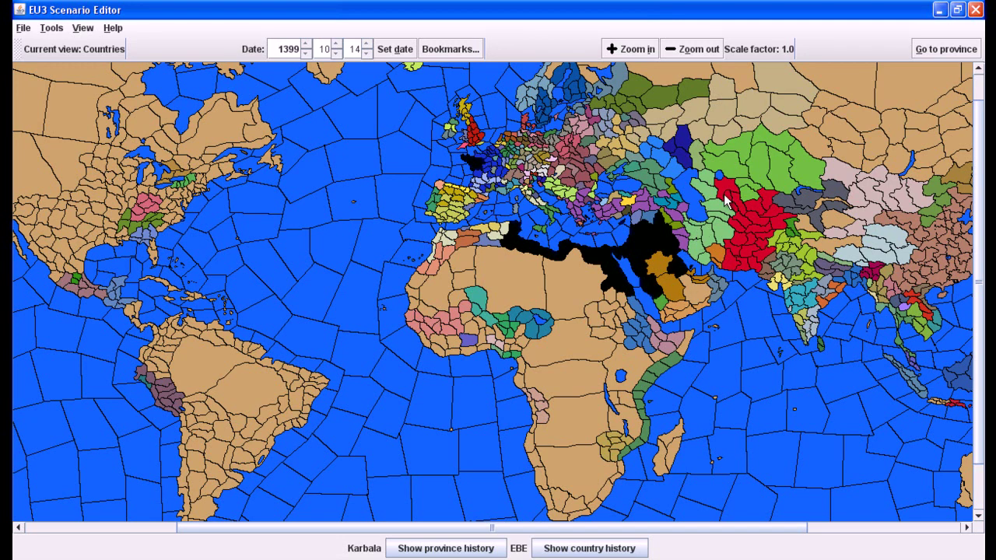
{"action": "mouse_move", "coordinate": [712, 197]}
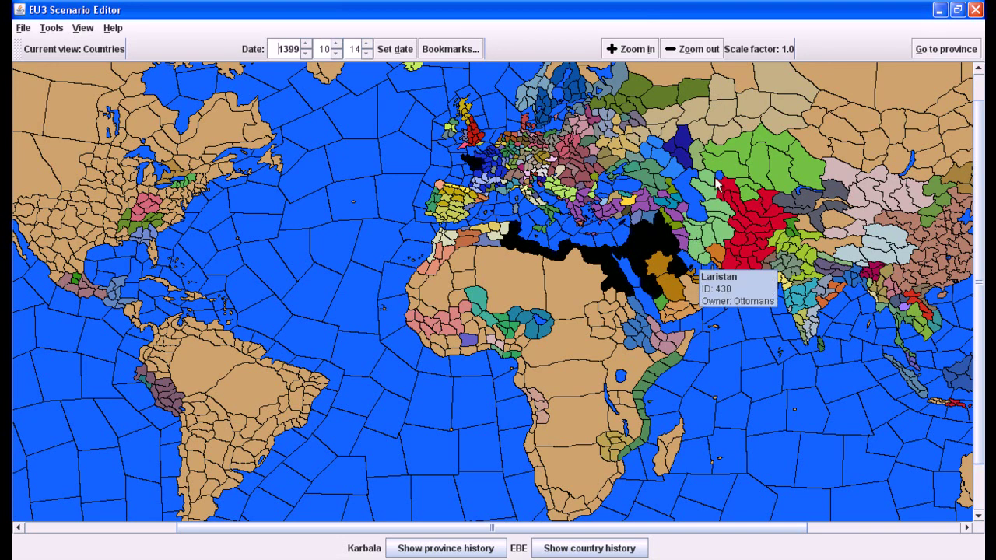
{"action": "mouse_move", "coordinate": [720, 167]}
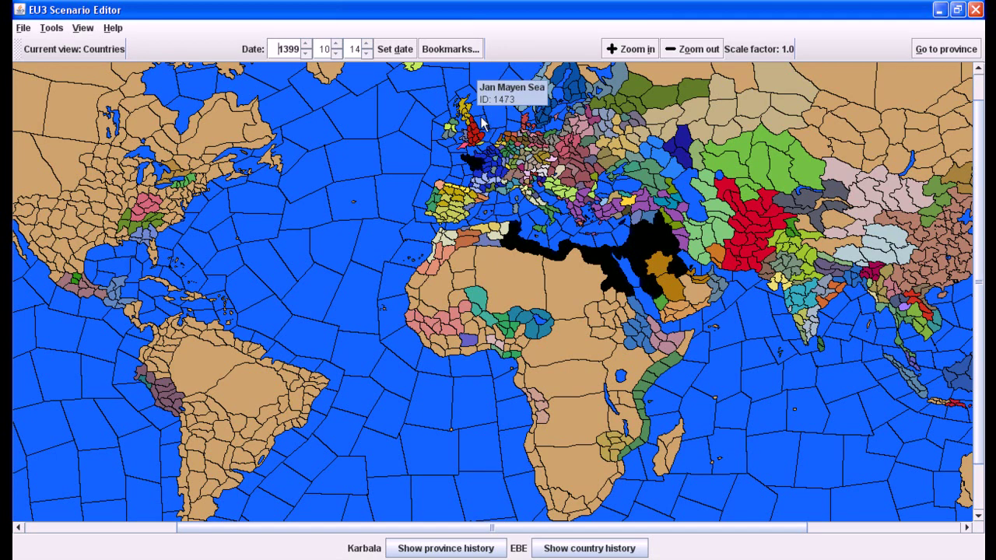
{"action": "scroll", "coordinate": [520, 177], "scroll_direction": "up", "scroll_amount": 1}
{"action": "scroll", "coordinate": [520, 178], "scroll_direction": "up", "scroll_amount": 1}
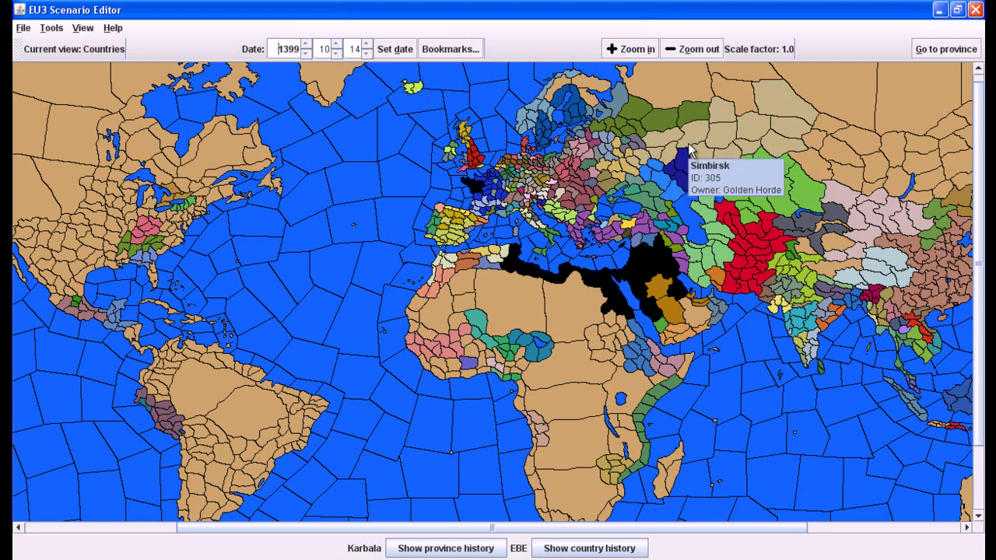
{"action": "left_click", "coordinate": [666, 142]}
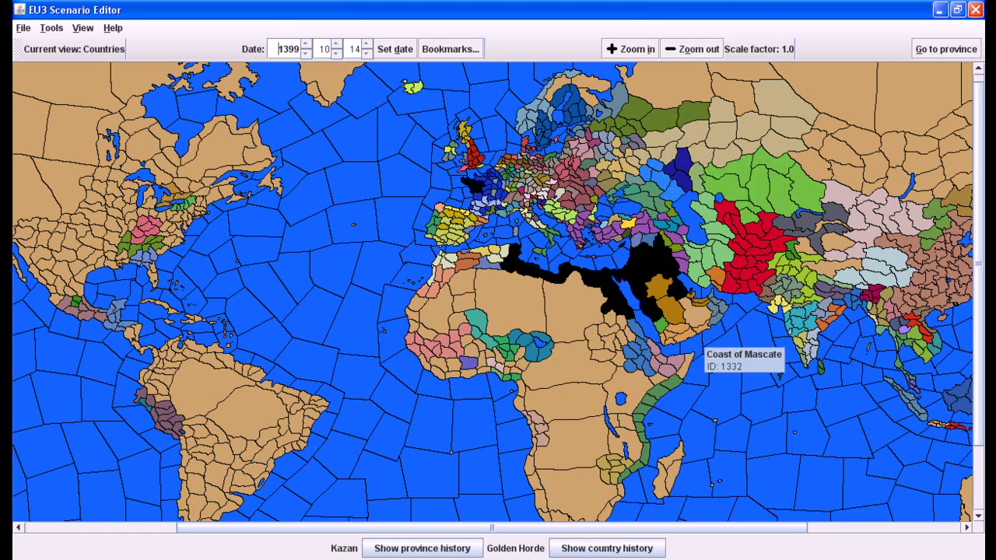
{"action": "left_click", "coordinate": [615, 549]}
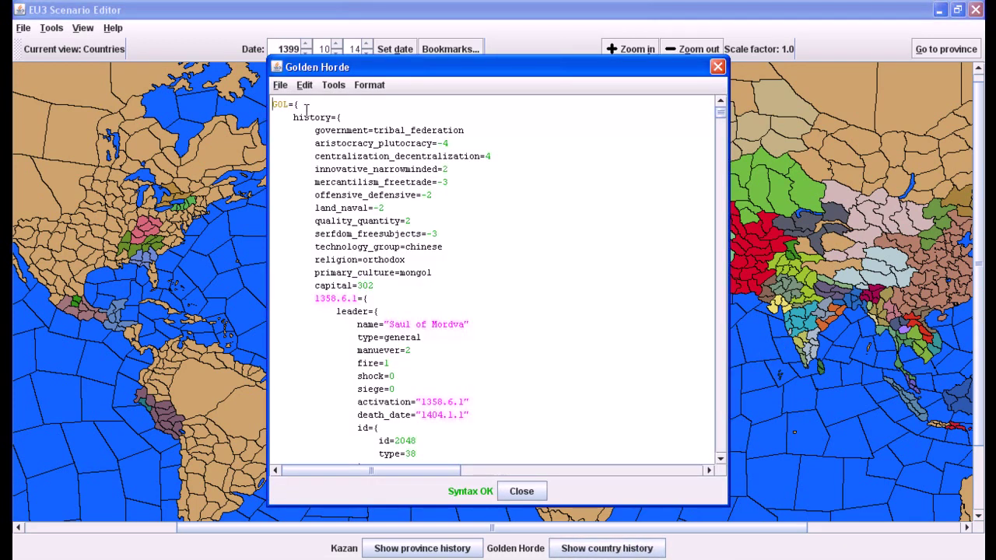
Step: Look through the Golden Horde's country history and highlight its religion value
{"action": "scroll", "coordinate": [319, 129], "scroll_direction": "down", "scroll_amount": 3}
{"action": "scroll", "coordinate": [384, 218], "scroll_direction": "up", "scroll_amount": 3}
{"action": "scroll", "coordinate": [386, 249], "scroll_direction": "down", "scroll_amount": 5}
{"action": "scroll", "coordinate": [386, 249], "scroll_direction": "up", "scroll_amount": 5}
{"action": "scroll", "coordinate": [493, 326], "scroll_direction": "down", "scroll_amount": 5}
{"action": "scroll", "coordinate": [492, 326], "scroll_direction": "up", "scroll_amount": 5}
{"action": "left_click_drag", "start_coordinate": [362, 261], "coordinate": [427, 259]}
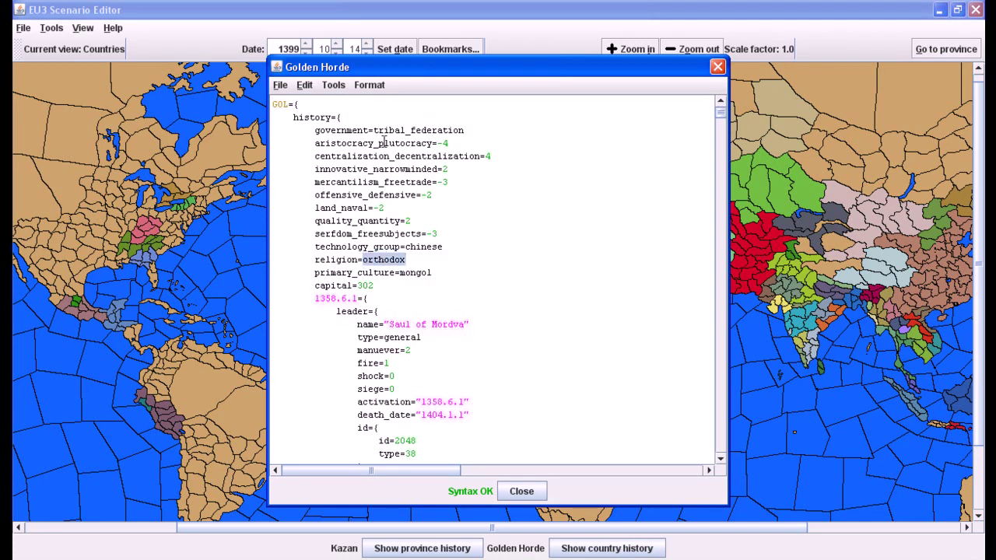
Step: Close the Golden Horde's history and check province owners across Anatolia, Arabia and Russia, selecting the Voronezh area and Archangelsk
{"action": "left_click", "coordinate": [717, 67]}
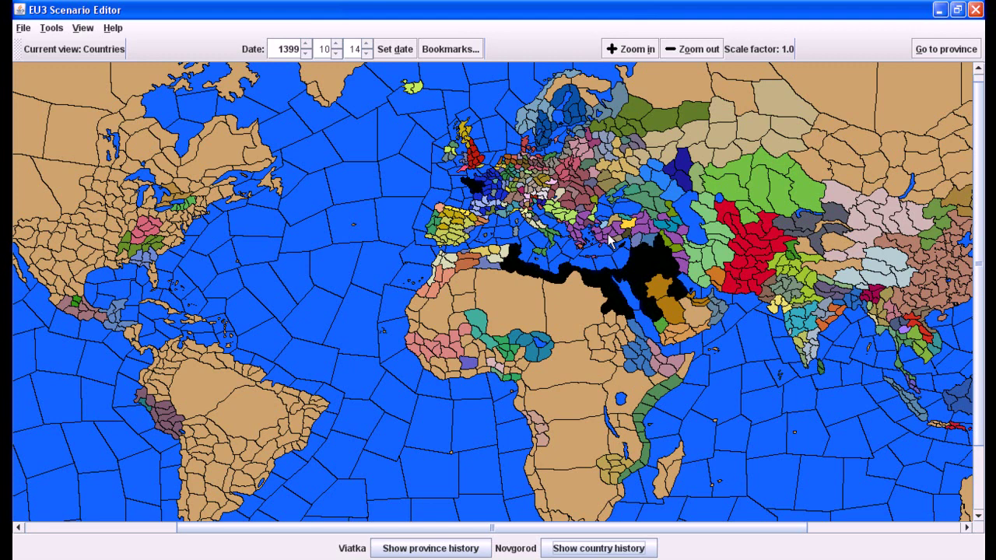
{"action": "mouse_move", "coordinate": [611, 238]}
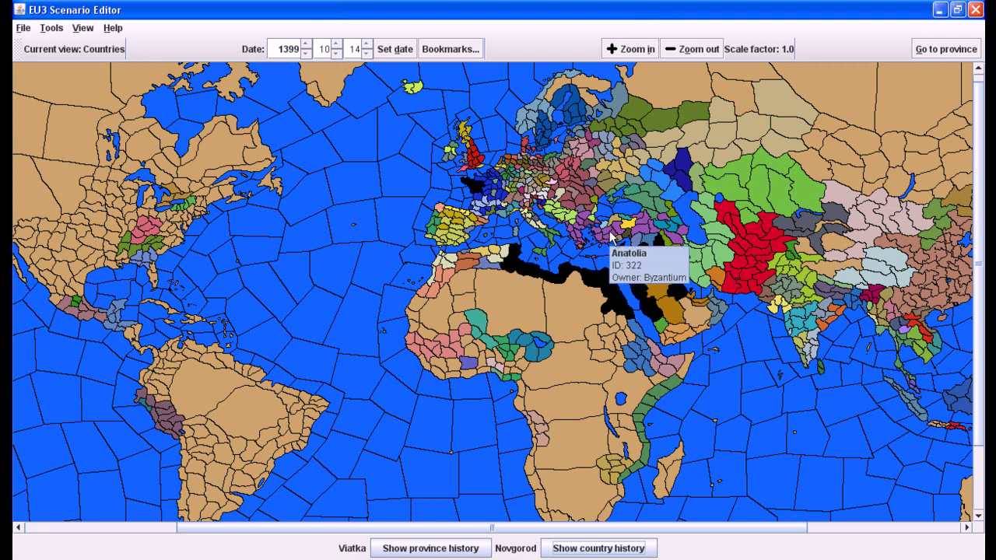
{"action": "left_click_drag", "start_coordinate": [611, 238], "coordinate": [619, 240]}
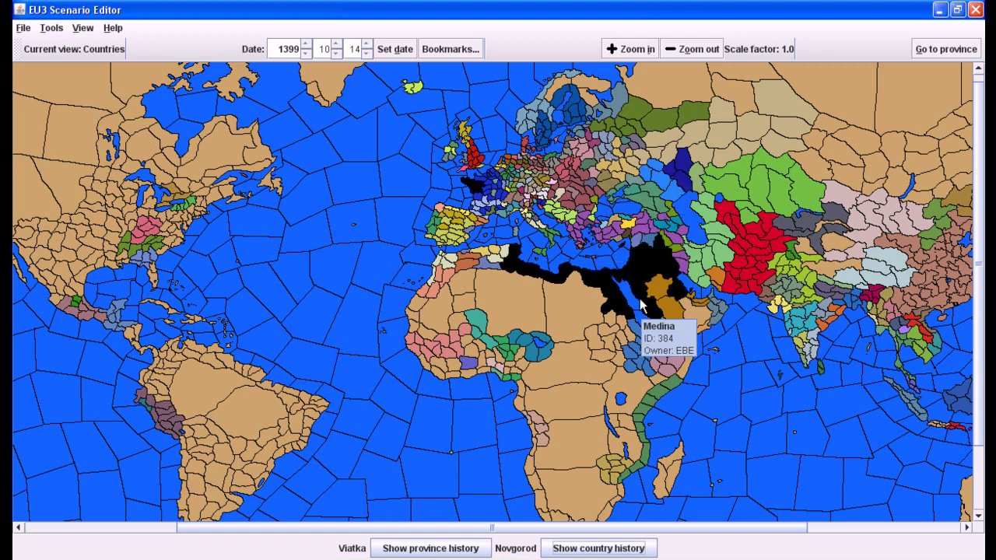
{"action": "left_click", "coordinate": [630, 167]}
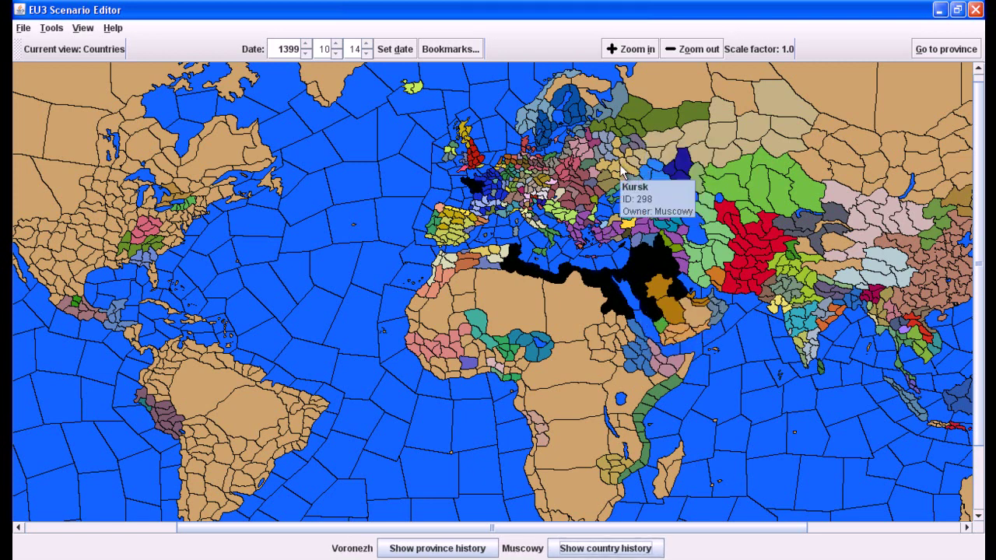
{"action": "left_click", "coordinate": [616, 109]}
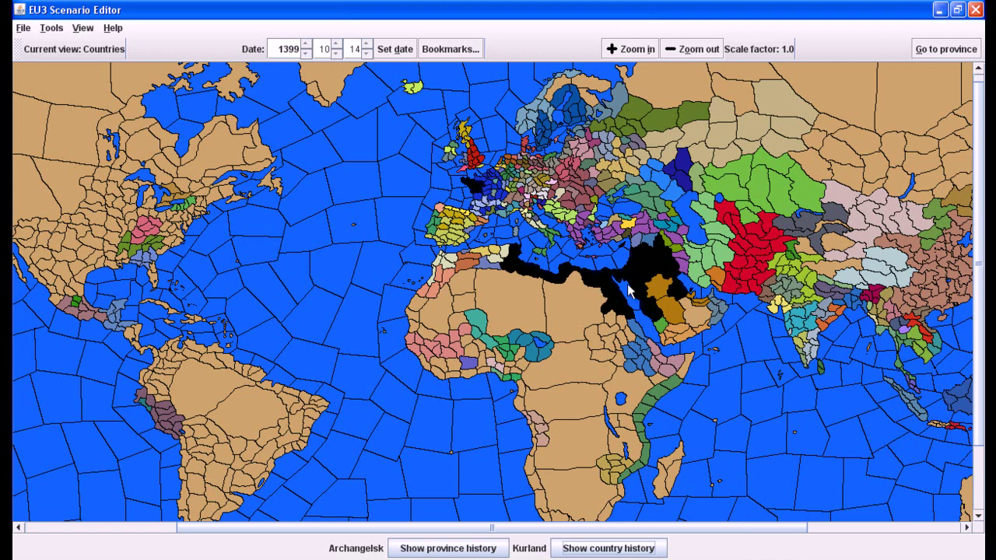
{"action": "mouse_move", "coordinate": [634, 280]}
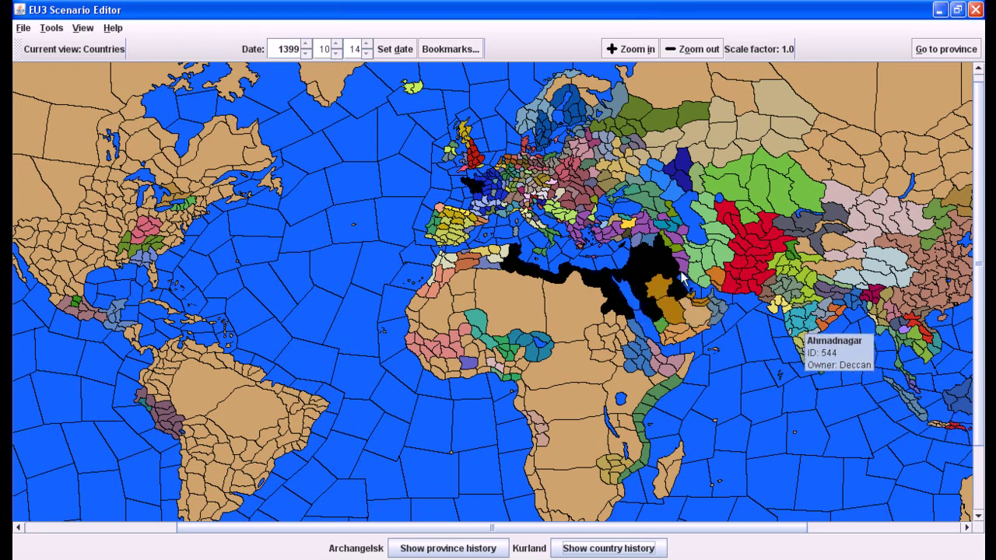
{"action": "mouse_move", "coordinate": [856, 389]}
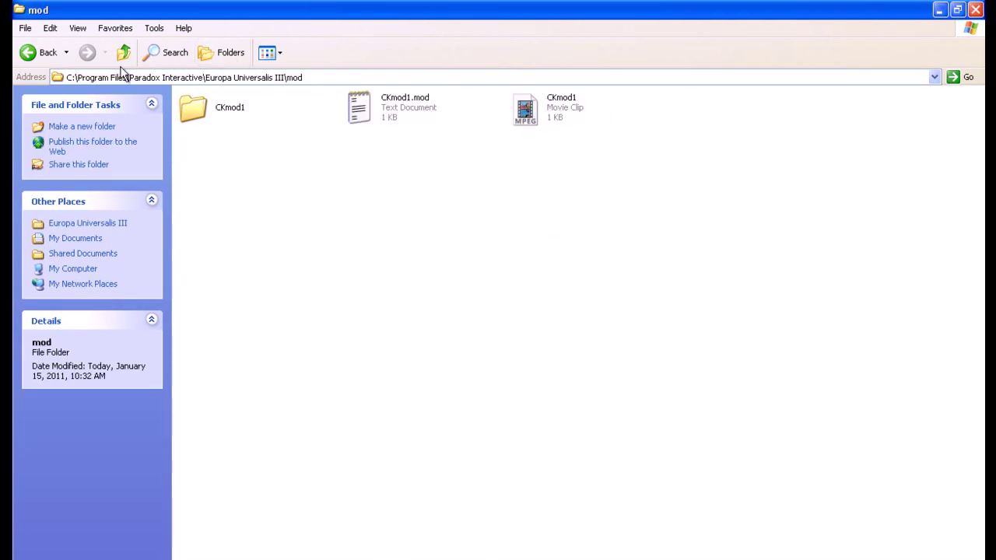
Step: In Windows Explorer's Europa Universalis III mod folder, read the CKmod1.mod text file, close it and inspect the CKmod1 Movie Clip file's details
{"action": "left_click", "coordinate": [117, 60]}
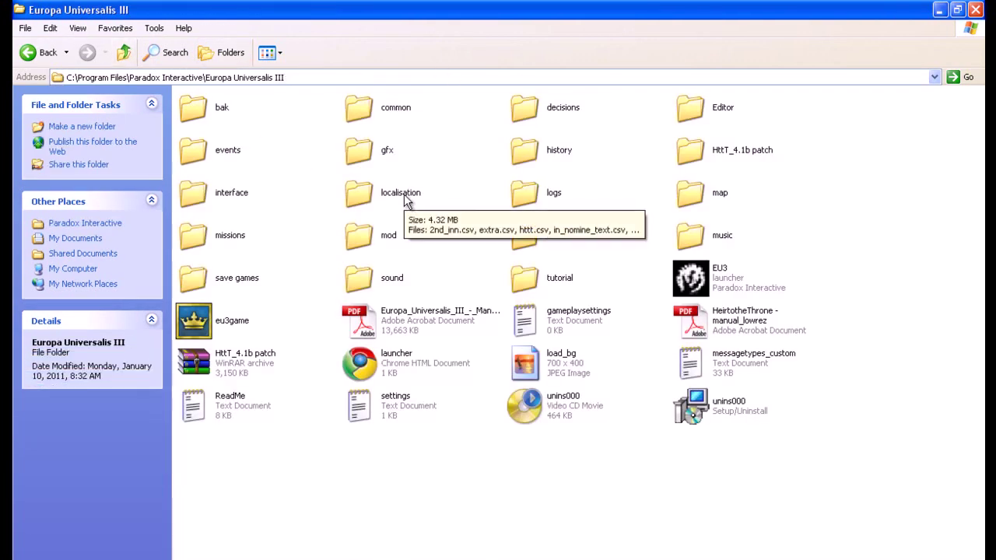
{"action": "double_click", "coordinate": [374, 246]}
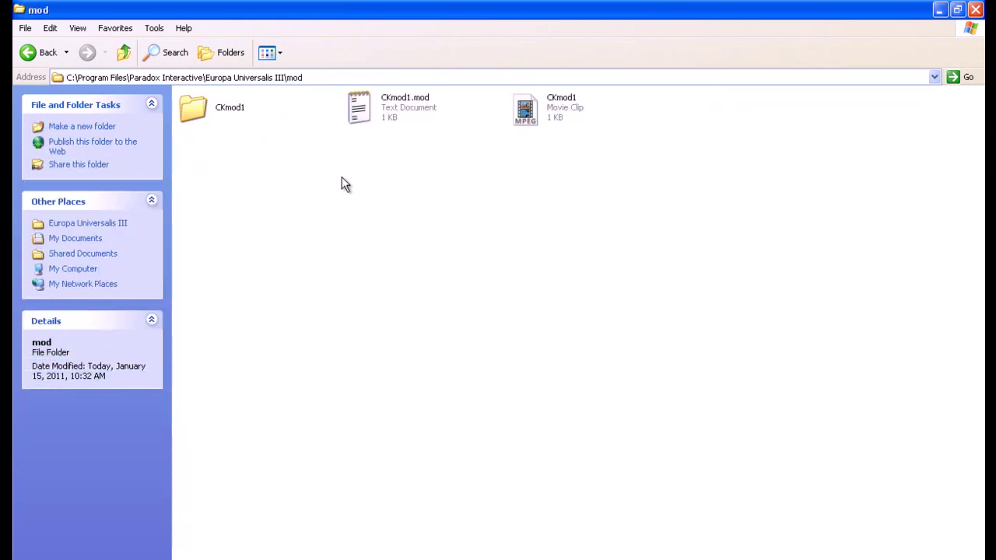
{"action": "left_click", "coordinate": [414, 101]}
{"action": "double_click", "coordinate": [414, 101]}
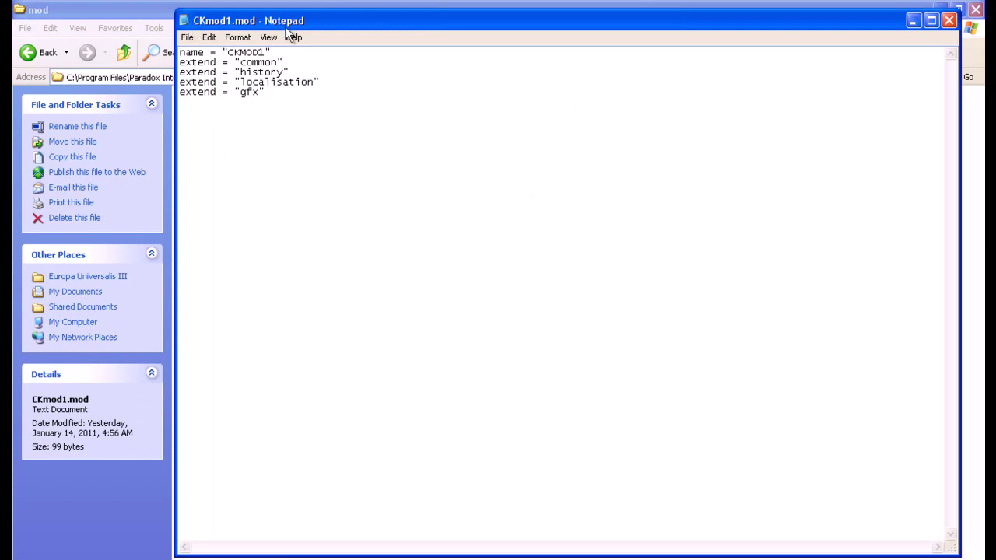
{"action": "left_click", "coordinate": [950, 21]}
{"action": "left_click", "coordinate": [524, 123]}
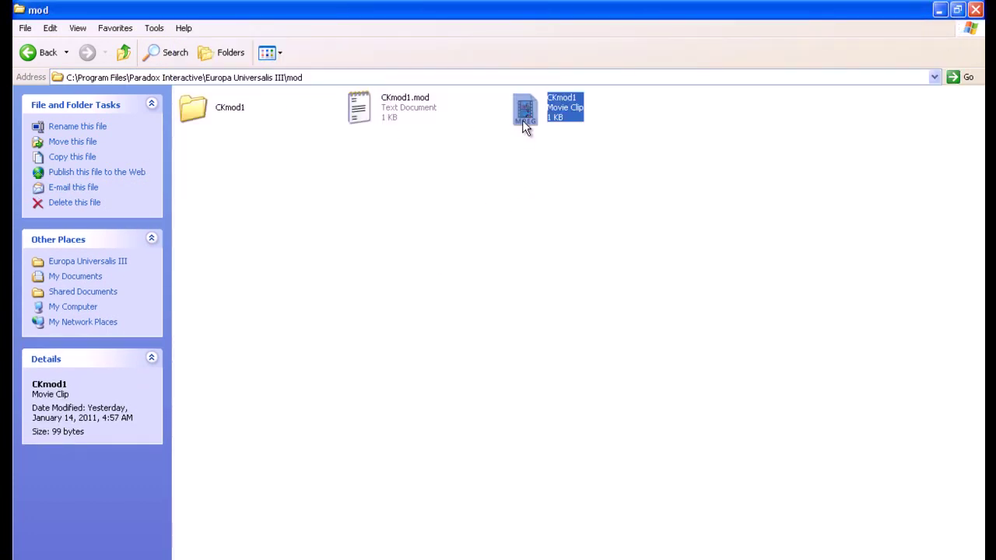
{"action": "left_click", "coordinate": [465, 201]}
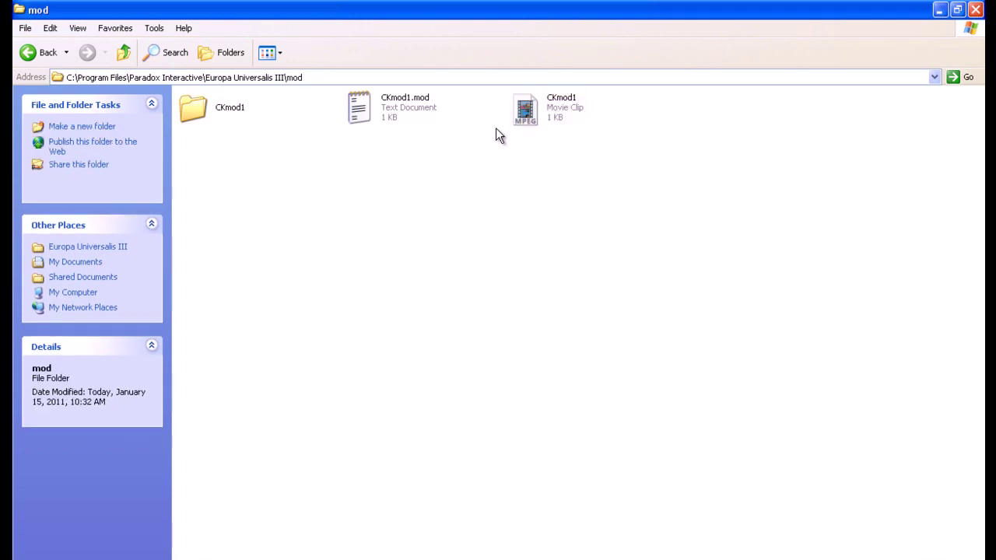
Step: Find the EBE flag in the CKmod1 mod's GFX flags folder and open the image
{"action": "double_click", "coordinate": [228, 105]}
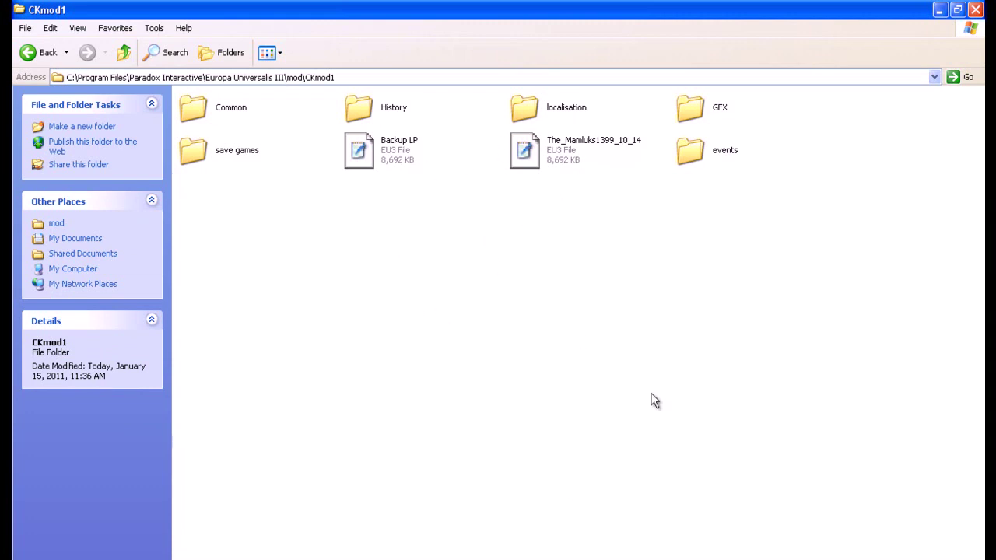
{"action": "double_click", "coordinate": [710, 109]}
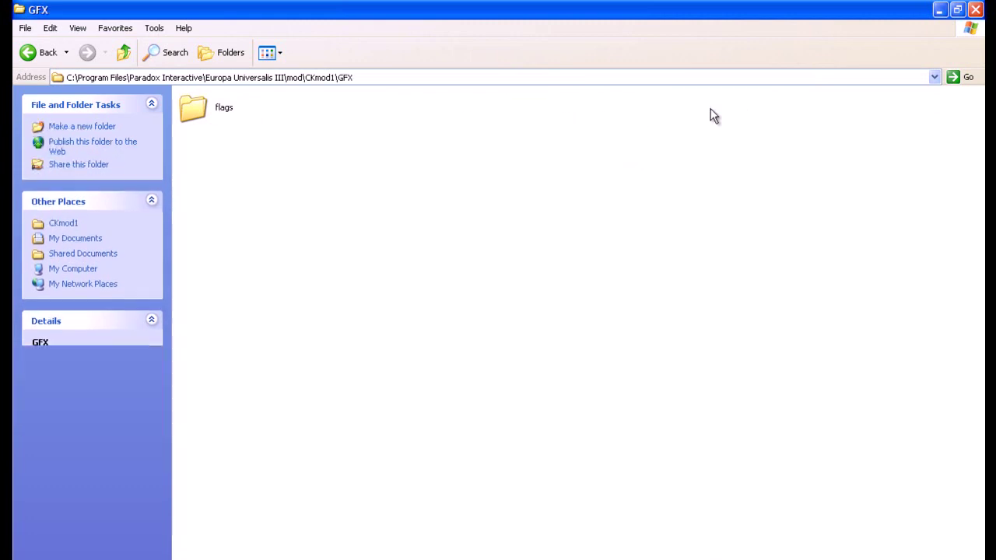
{"action": "double_click", "coordinate": [199, 101]}
{"action": "scroll", "coordinate": [591, 436], "scroll_direction": "down", "scroll_amount": 2}
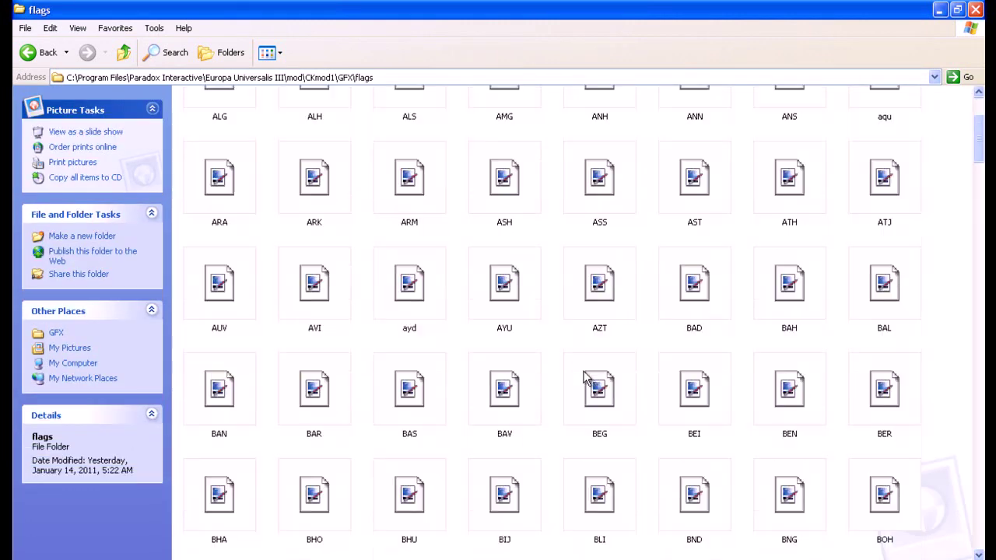
{"action": "scroll", "coordinate": [589, 382], "scroll_direction": "down", "scroll_amount": 1}
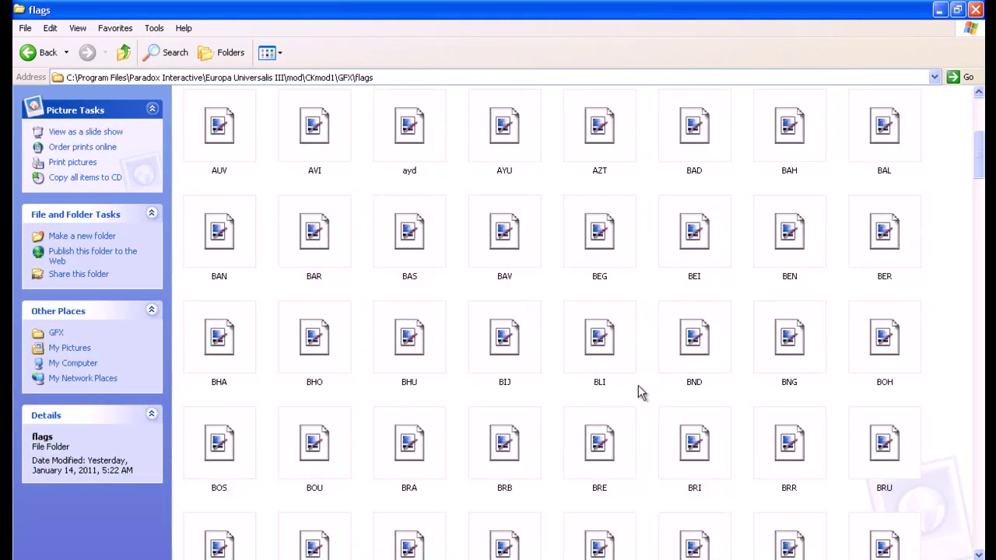
{"action": "scroll", "coordinate": [640, 389], "scroll_direction": "down", "scroll_amount": 3}
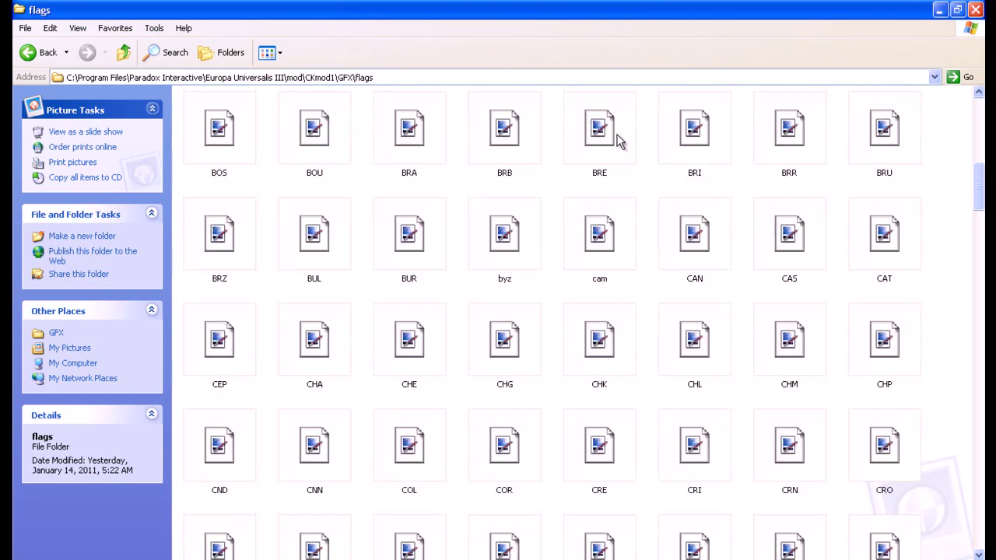
{"action": "scroll", "coordinate": [634, 223], "scroll_direction": "down", "scroll_amount": 5}
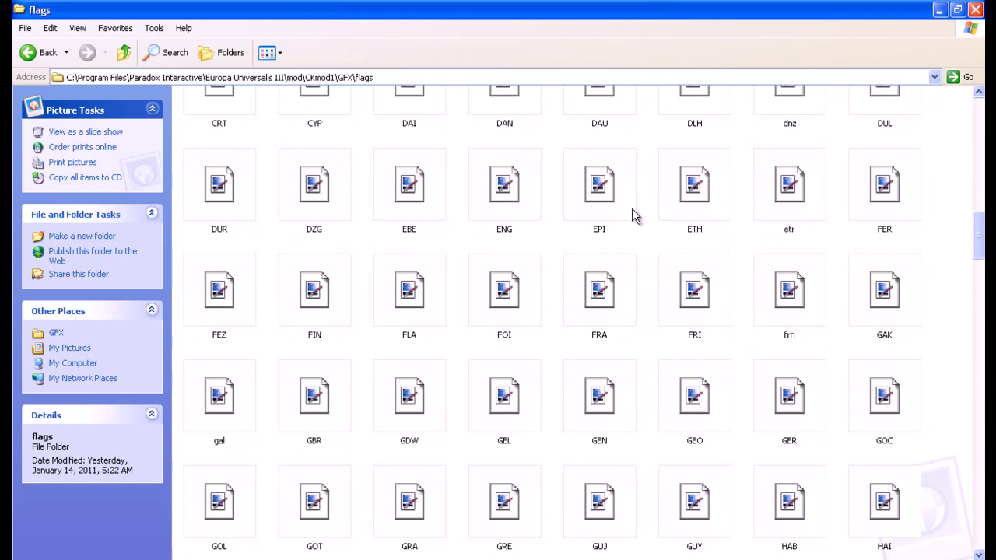
{"action": "left_click", "coordinate": [414, 196]}
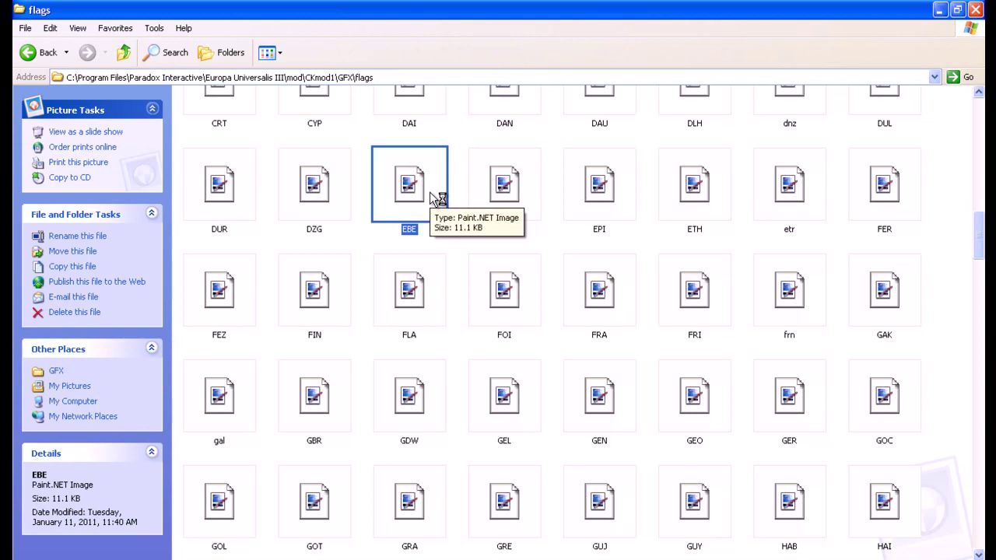
{"action": "double_click", "coordinate": [430, 193]}
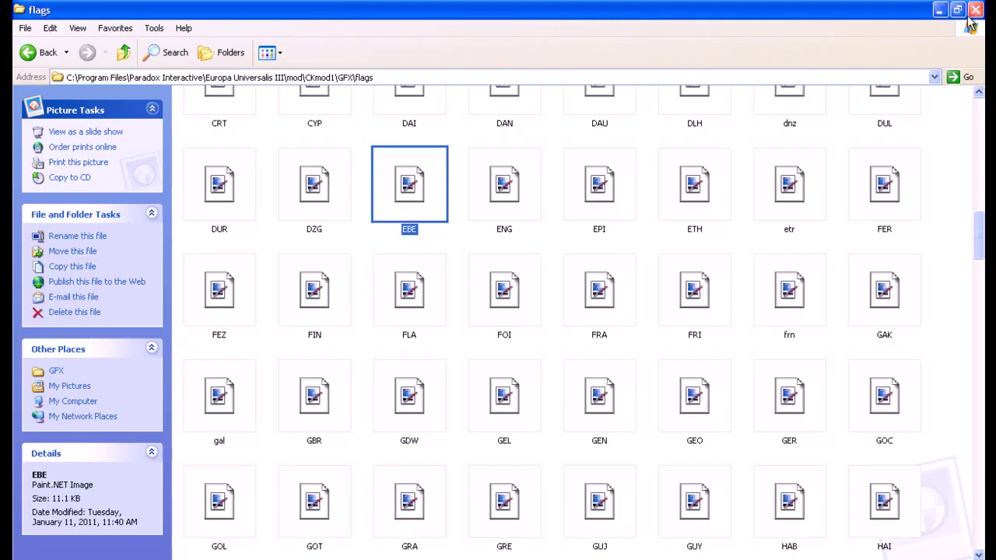
Step: Browse CKmod1's History folder and look through the country files in its Countries subfolder
{"action": "left_click", "coordinate": [32, 53]}
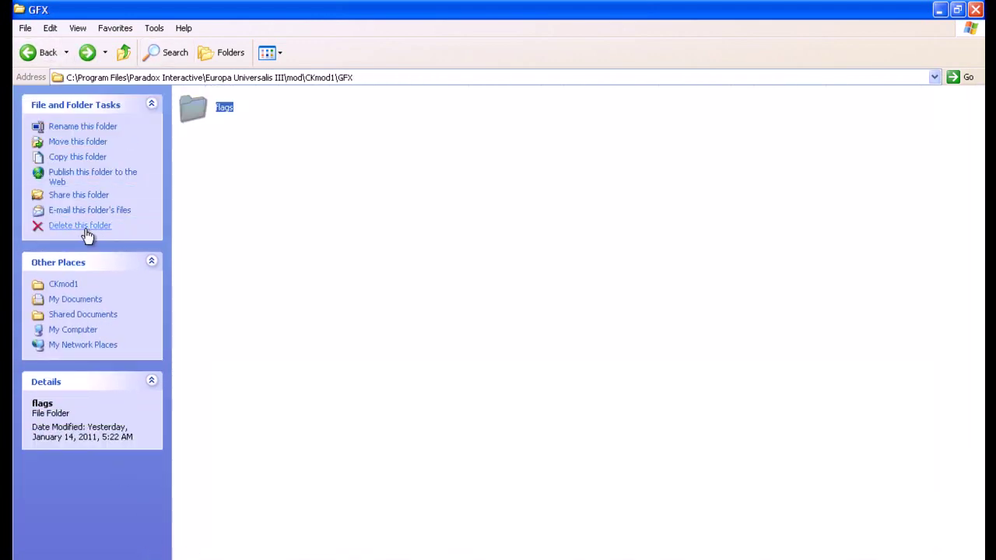
{"action": "left_click", "coordinate": [124, 52]}
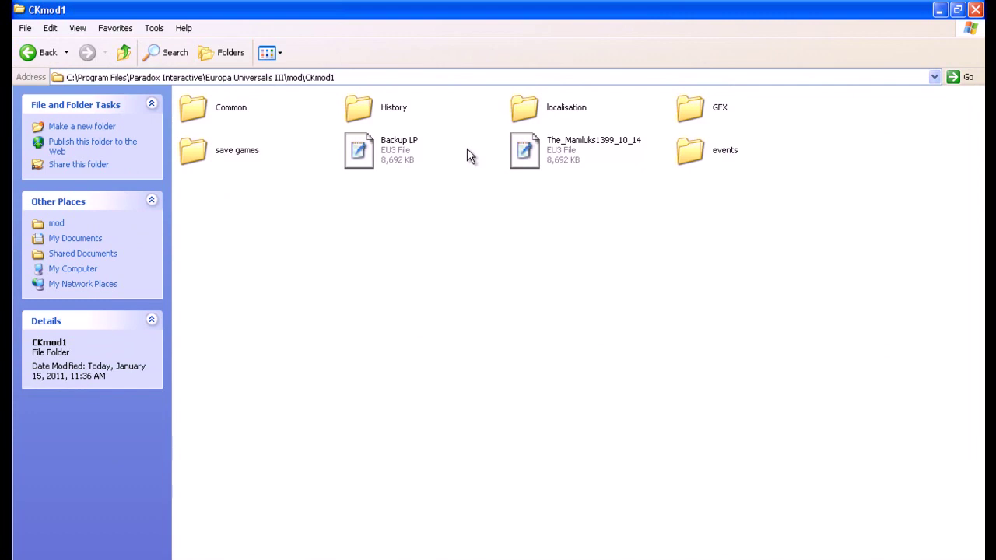
{"action": "left_click", "coordinate": [373, 115]}
{"action": "double_click", "coordinate": [373, 116]}
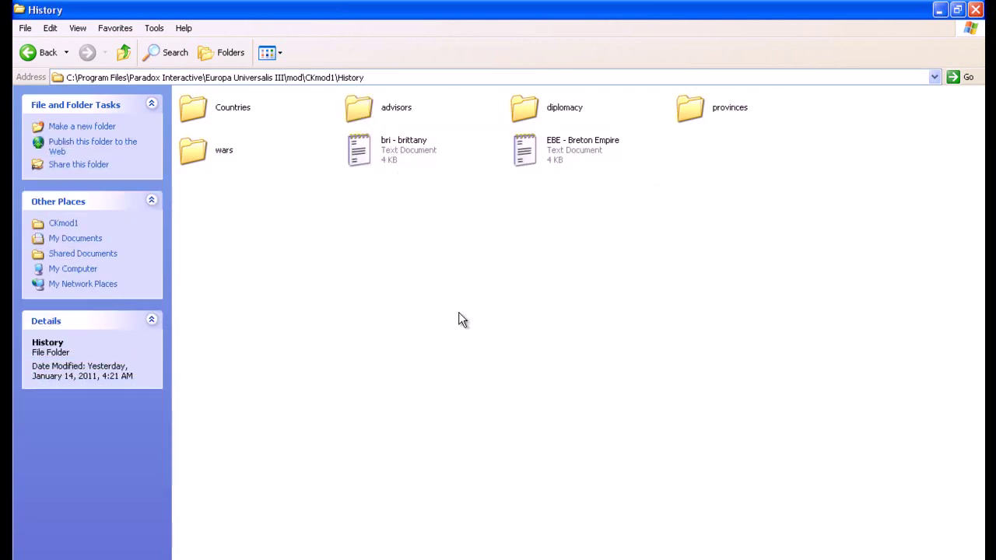
{"action": "left_click", "coordinate": [549, 150]}
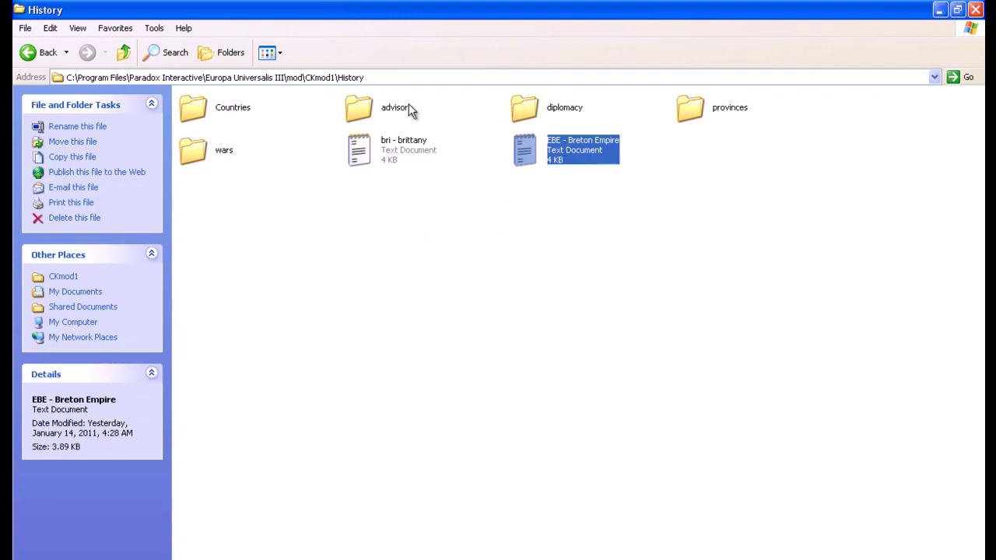
{"action": "double_click", "coordinate": [193, 110]}
{"action": "scroll", "coordinate": [536, 307], "scroll_direction": "down", "scroll_amount": 10}
{"action": "scroll", "coordinate": [520, 260], "scroll_direction": "up", "scroll_amount": 10}
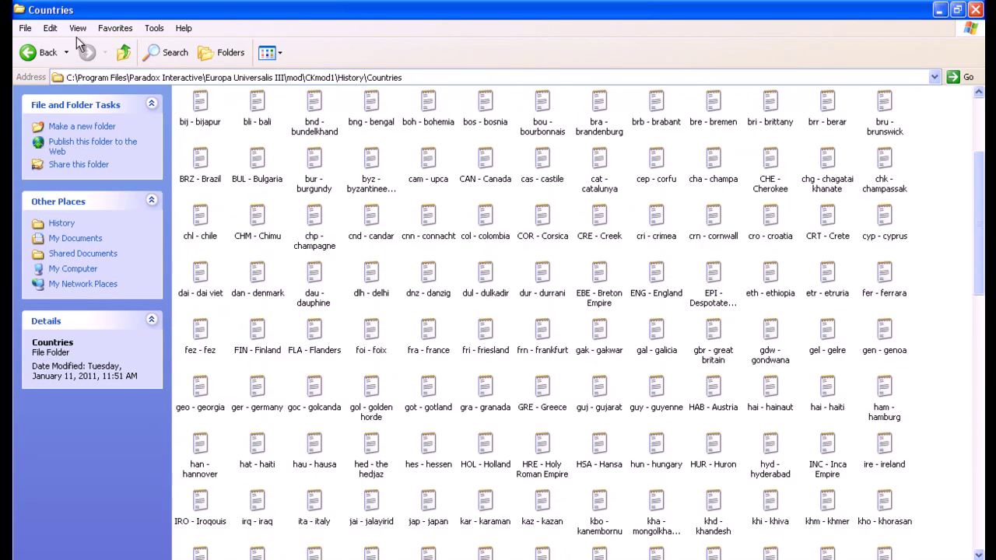
{"action": "left_click", "coordinate": [123, 52]}
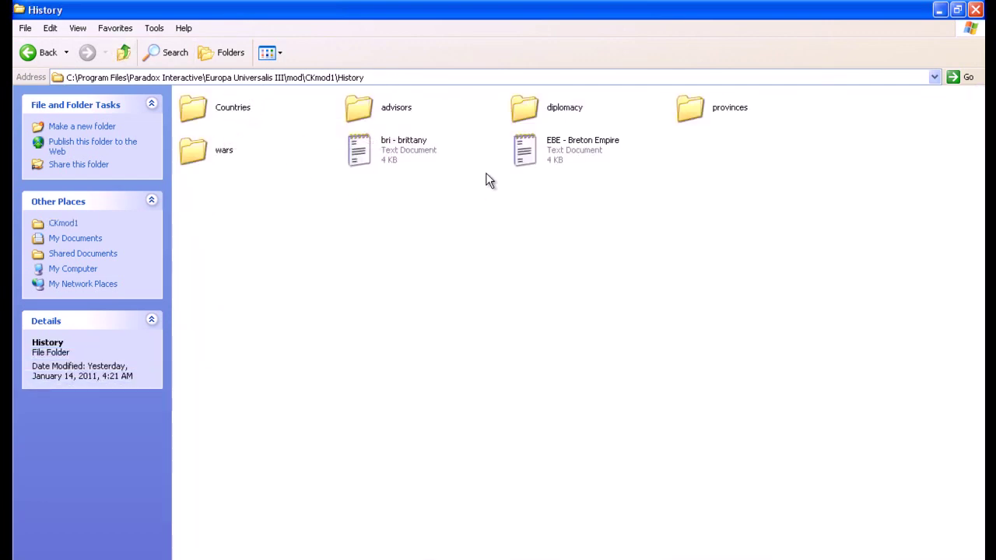
Step: Open the "bri - brittany" history file, highlight its capital line and the 1345.9.16 monarch entry, then close the file
{"action": "left_click", "coordinate": [406, 153]}
{"action": "double_click", "coordinate": [402, 152]}
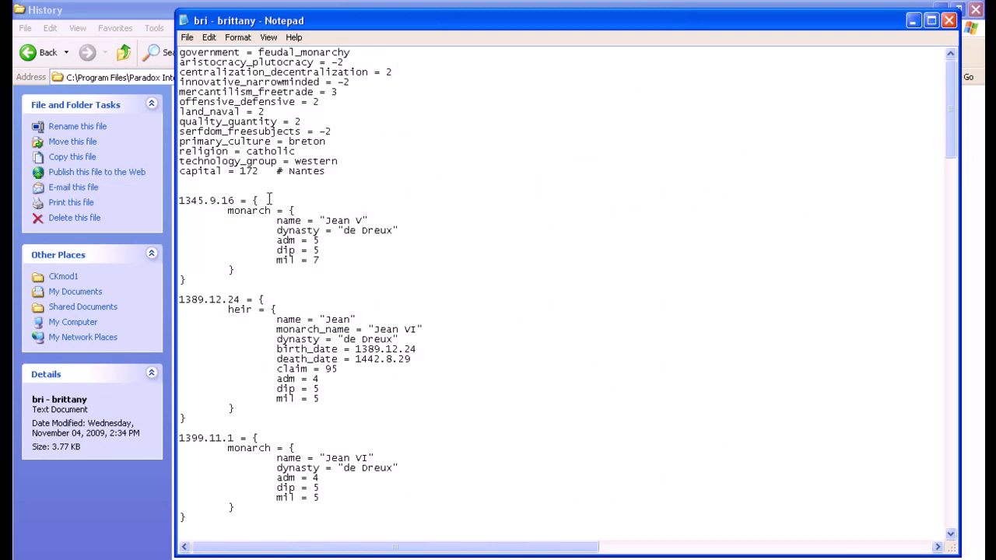
{"action": "left_click_drag", "start_coordinate": [326, 172], "coordinate": [179, 172]}
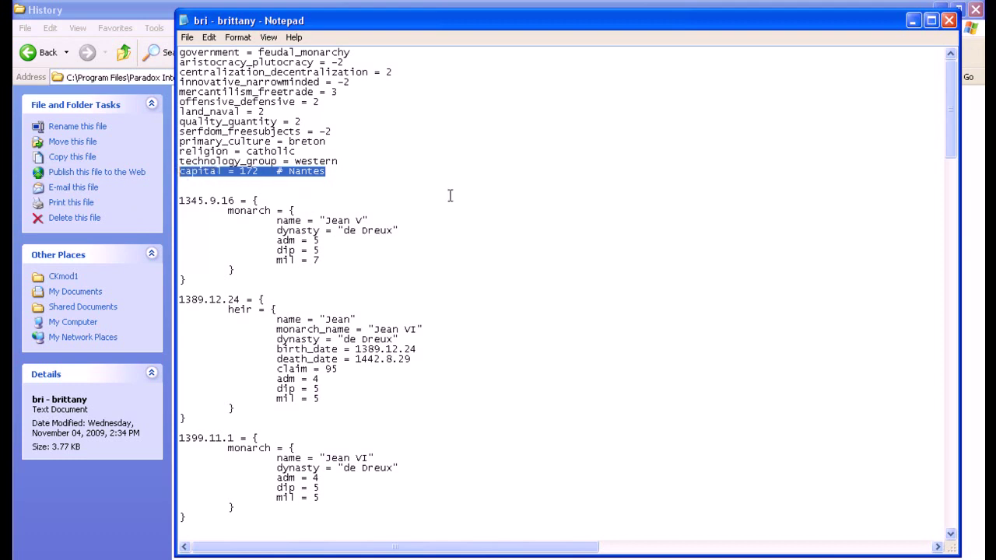
{"action": "left_click", "coordinate": [357, 179]}
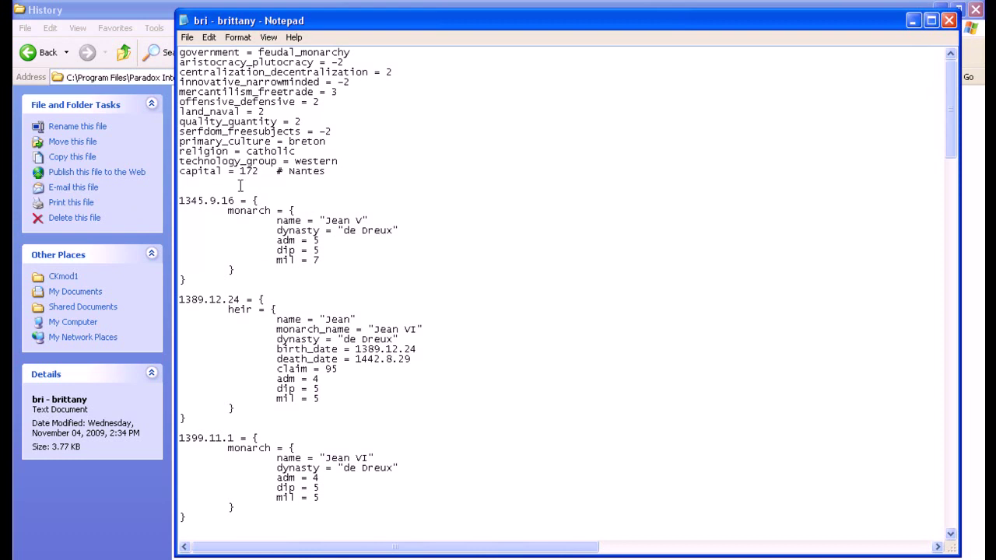
{"action": "left_click_drag", "start_coordinate": [241, 187], "coordinate": [444, 247]}
{"action": "left_click", "coordinate": [433, 200]}
{"action": "left_click", "coordinate": [949, 20]}
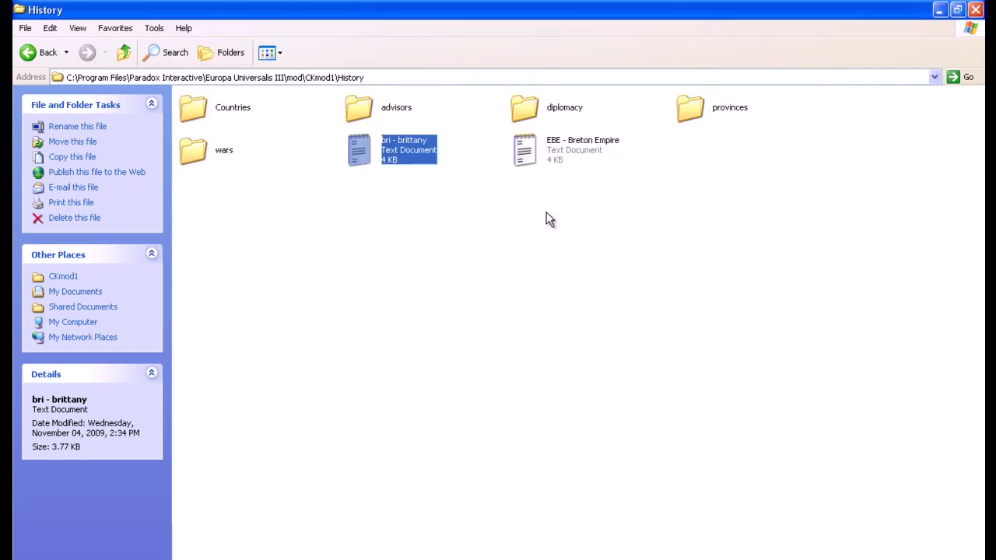
Step: Open the "EBE - Breton Empire" history file, look through its monarch and heir entries and highlight the 1458.12.26 line
{"action": "double_click", "coordinate": [549, 159]}
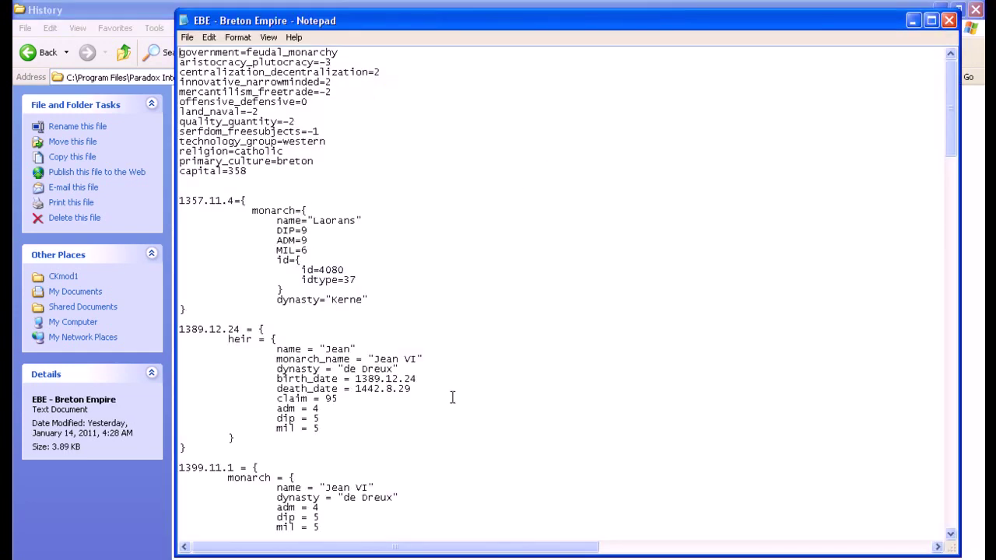
{"action": "scroll", "coordinate": [445, 332], "scroll_direction": "down", "scroll_amount": 15}
{"action": "scroll", "coordinate": [445, 333], "scroll_direction": "down", "scroll_amount": 18}
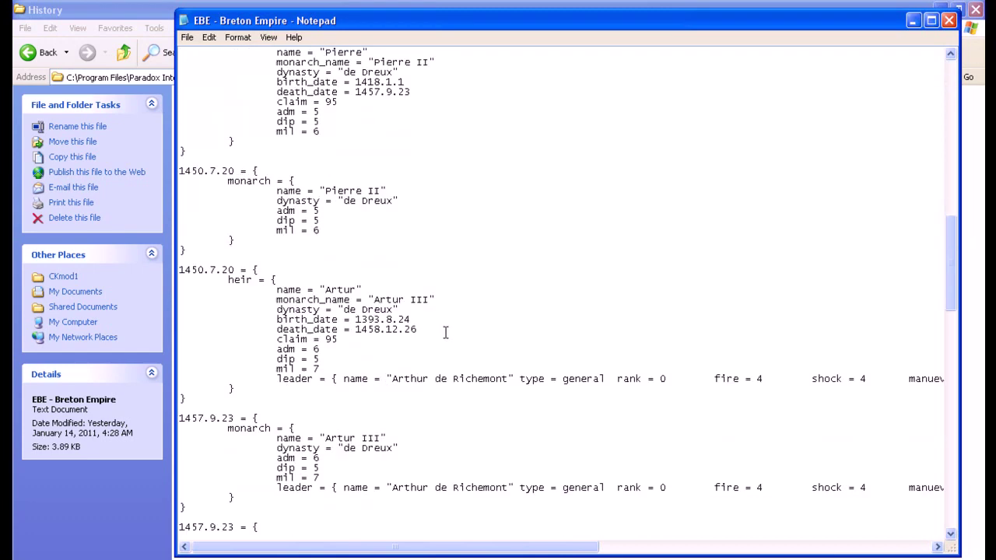
{"action": "scroll", "coordinate": [317, 270], "scroll_direction": "down", "scroll_amount": 3}
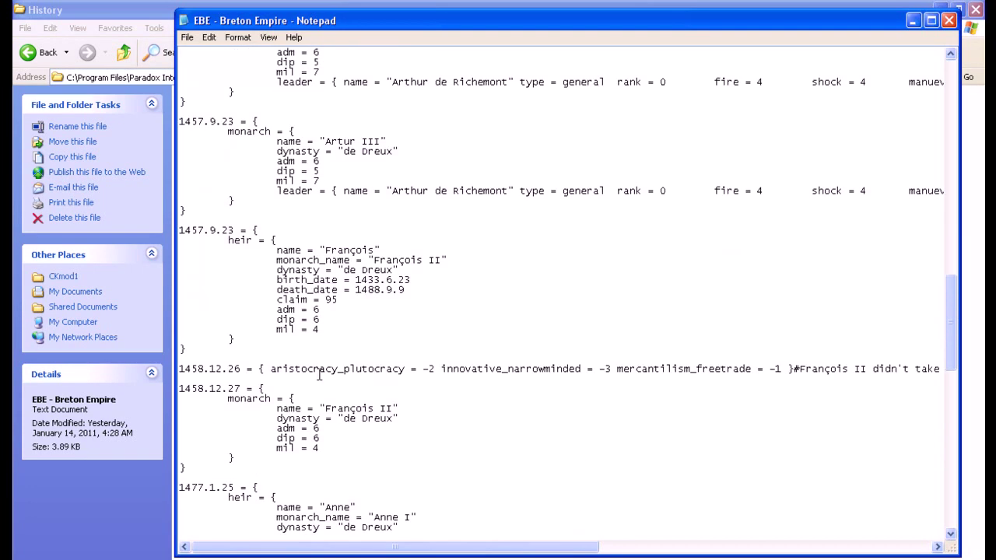
{"action": "left_click_drag", "start_coordinate": [185, 369], "coordinate": [832, 377]}
{"action": "left_click", "coordinate": [791, 445]}
{"action": "scroll", "coordinate": [606, 399], "scroll_direction": "up", "scroll_amount": 20}
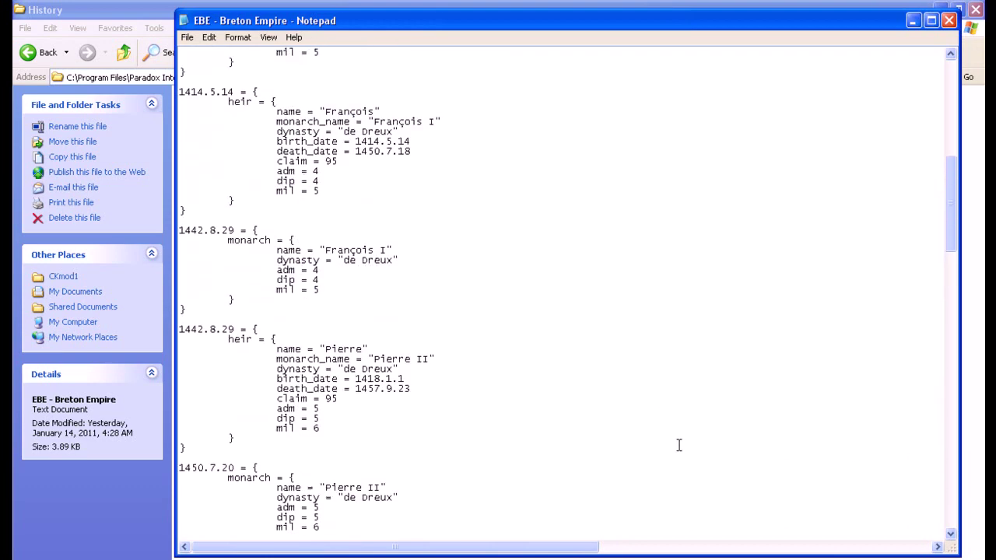
{"action": "scroll", "coordinate": [723, 379], "scroll_direction": "up", "scroll_amount": 11}
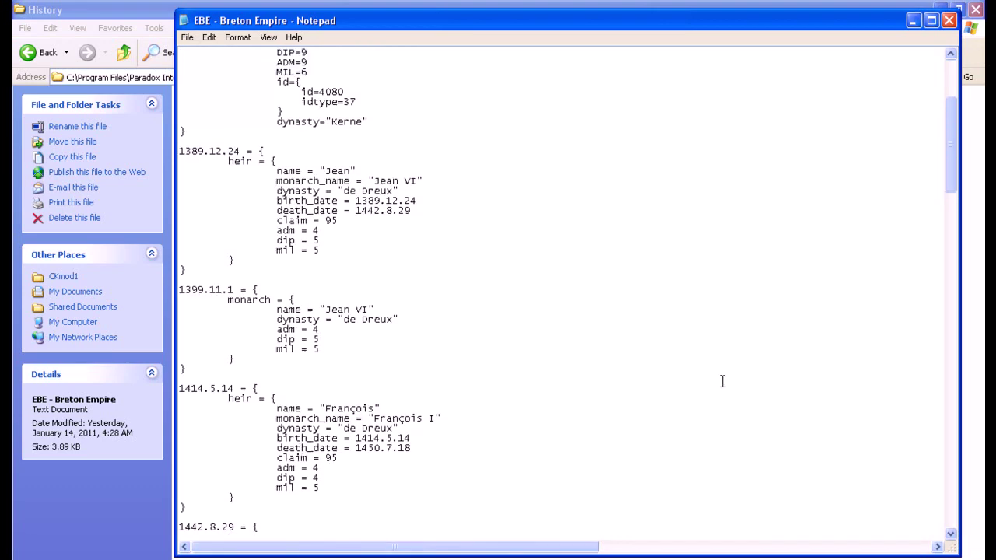
Step: Close the Breton Empire file and look at the FranceSwizz file in the History folder's advisors subfolder
{"action": "left_click", "coordinate": [949, 20]}
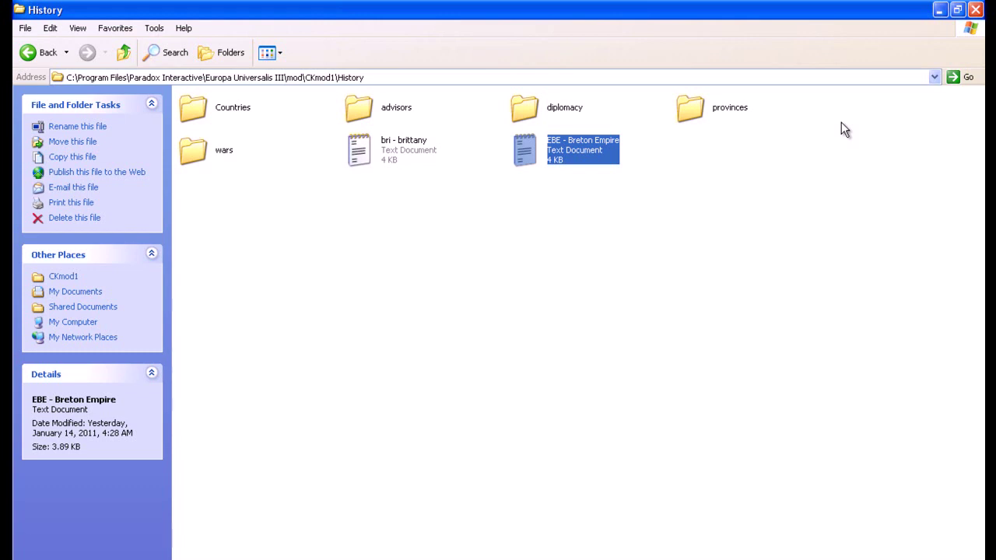
{"action": "left_click", "coordinate": [487, 231]}
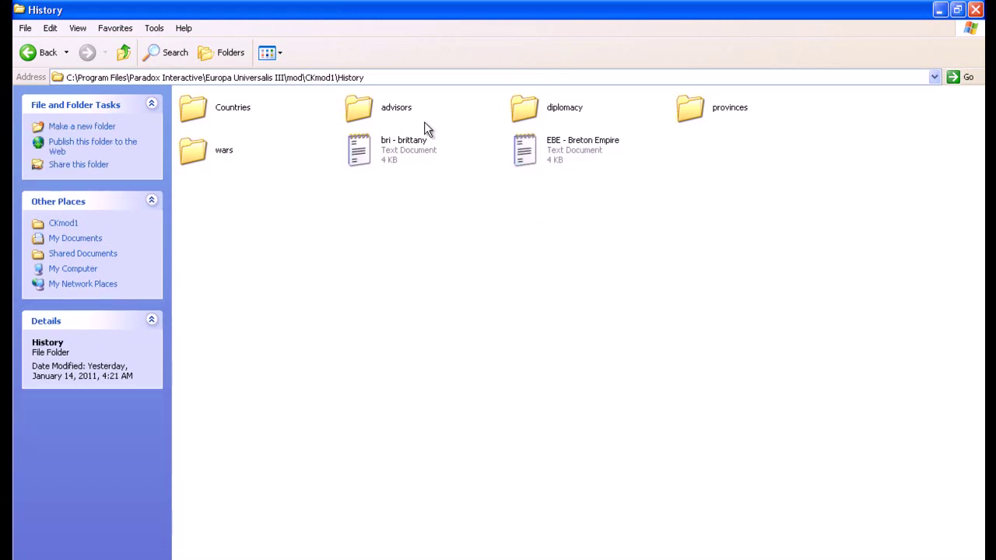
{"action": "double_click", "coordinate": [373, 117]}
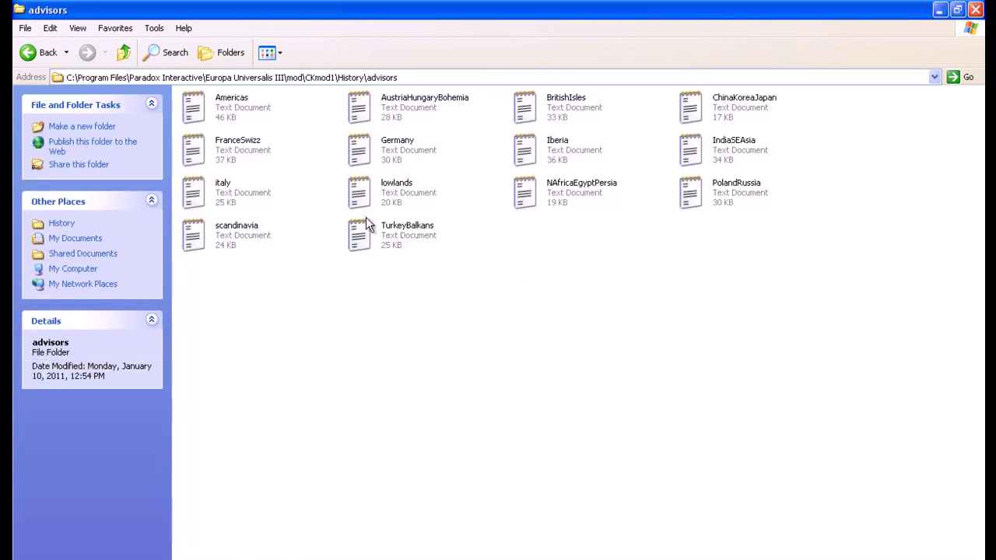
{"action": "double_click", "coordinate": [220, 138]}
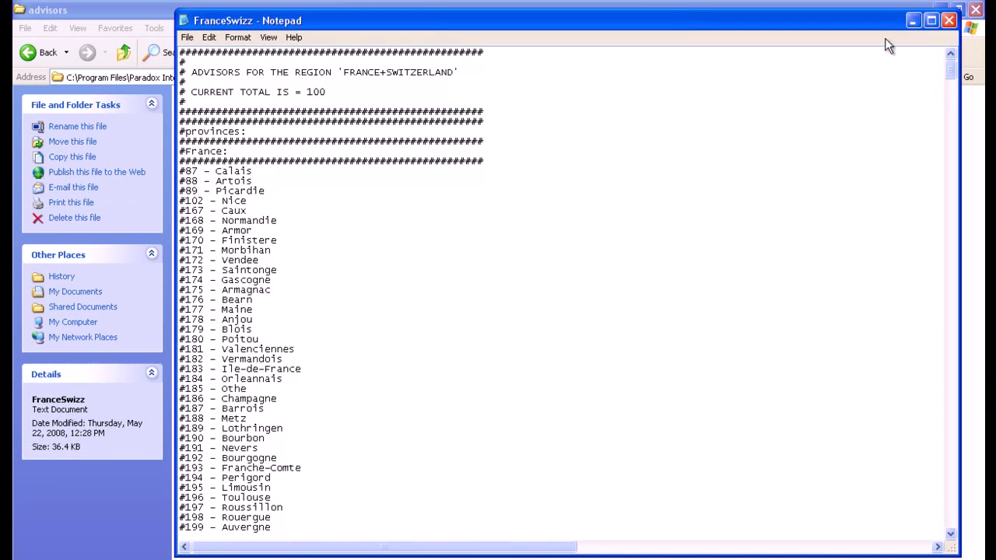
{"action": "left_click", "coordinate": [949, 22]}
{"action": "left_click", "coordinate": [123, 52]}
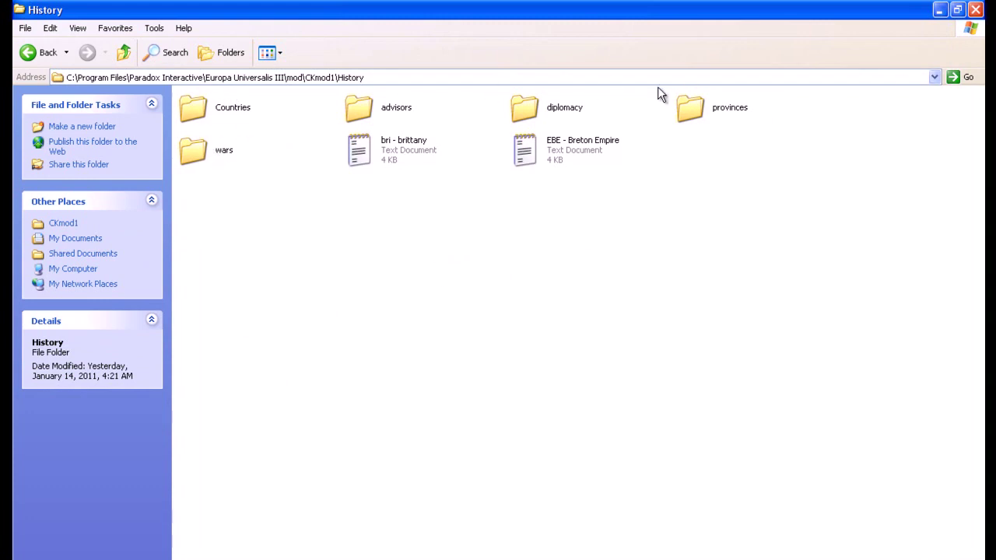
Step: Browse the province files in the History folder's provinces subfolder, as far as the Middle Eastern and Central Asian provinces
{"action": "double_click", "coordinate": [698, 110]}
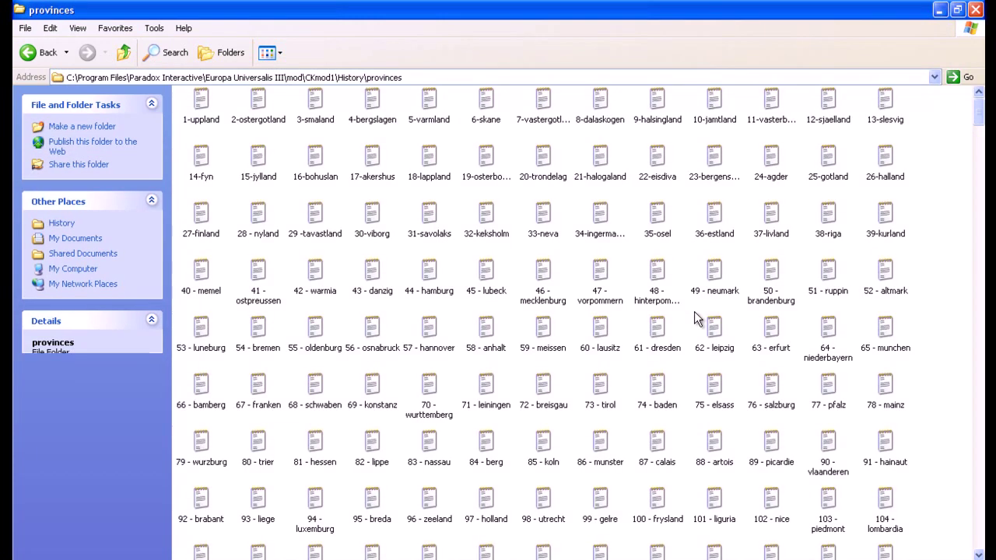
{"action": "scroll", "coordinate": [513, 183], "scroll_direction": "down", "scroll_amount": 4}
{"action": "scroll", "coordinate": [513, 183], "scroll_direction": "down", "scroll_amount": 2}
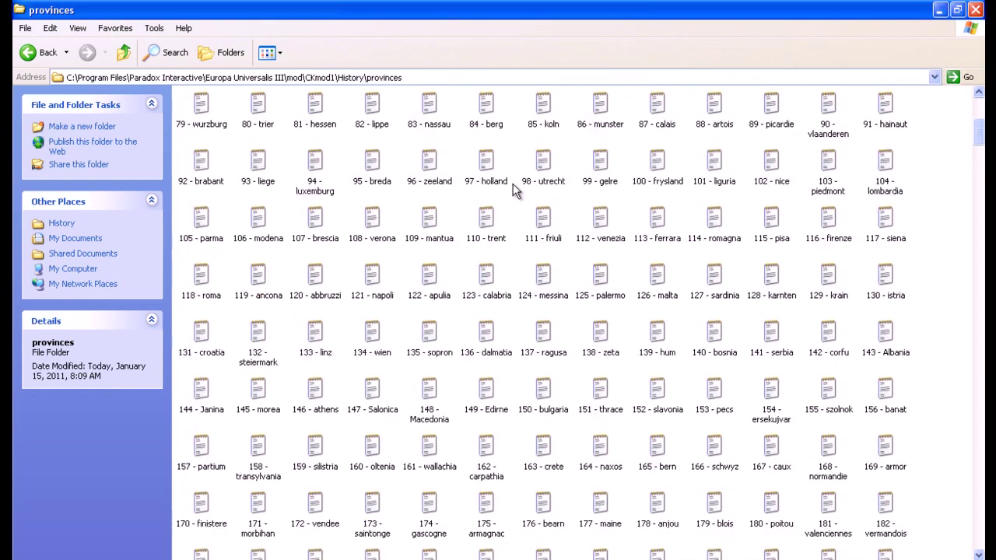
{"action": "scroll", "coordinate": [513, 184], "scroll_direction": "up", "scroll_amount": 4}
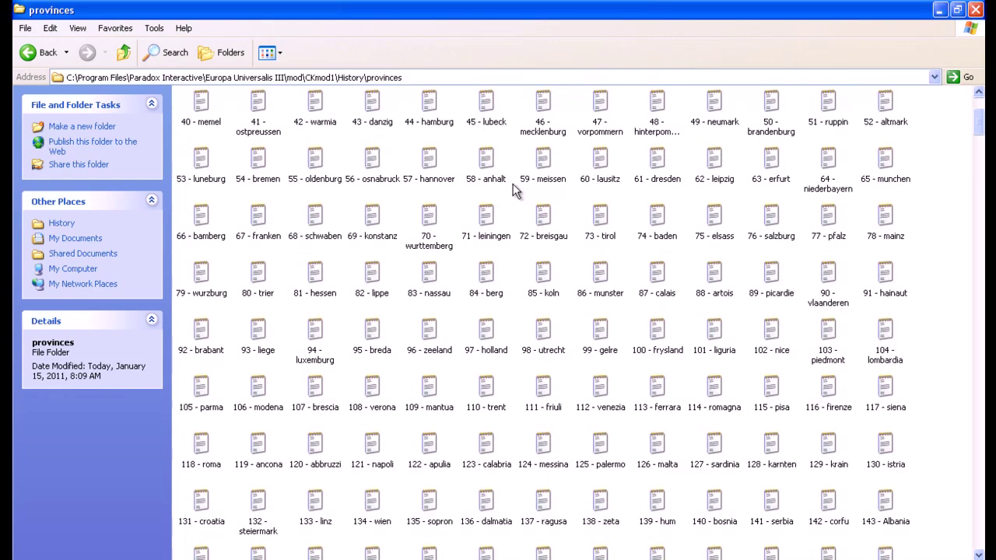
{"action": "scroll", "coordinate": [513, 185], "scroll_direction": "down", "scroll_amount": 7}
{"action": "scroll", "coordinate": [513, 186], "scroll_direction": "up", "scroll_amount": 1}
{"action": "scroll", "coordinate": [513, 185], "scroll_direction": "down", "scroll_amount": 14}
{"action": "scroll", "coordinate": [513, 184], "scroll_direction": "down", "scroll_amount": 5}
{"action": "scroll", "coordinate": [513, 183], "scroll_direction": "up", "scroll_amount": 2}
{"action": "scroll", "coordinate": [513, 184], "scroll_direction": "down", "scroll_amount": 1}
{"action": "scroll", "coordinate": [513, 184], "scroll_direction": "down", "scroll_amount": 6}
{"action": "scroll", "coordinate": [513, 184], "scroll_direction": "down", "scroll_amount": 2}
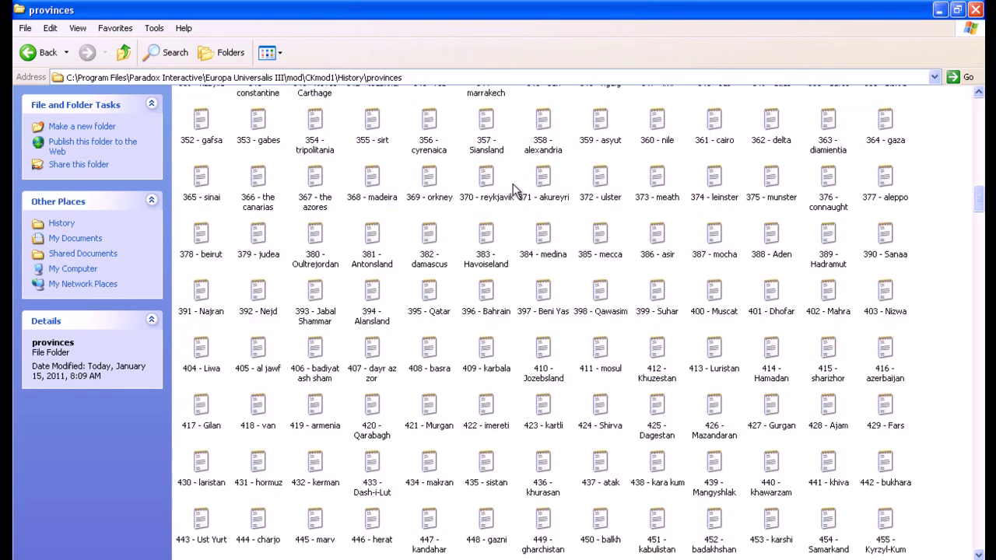
Step: Open the "410 - Jozebsland" province file to view its settings, close it and return to the History folder
{"action": "double_click", "coordinate": [540, 349]}
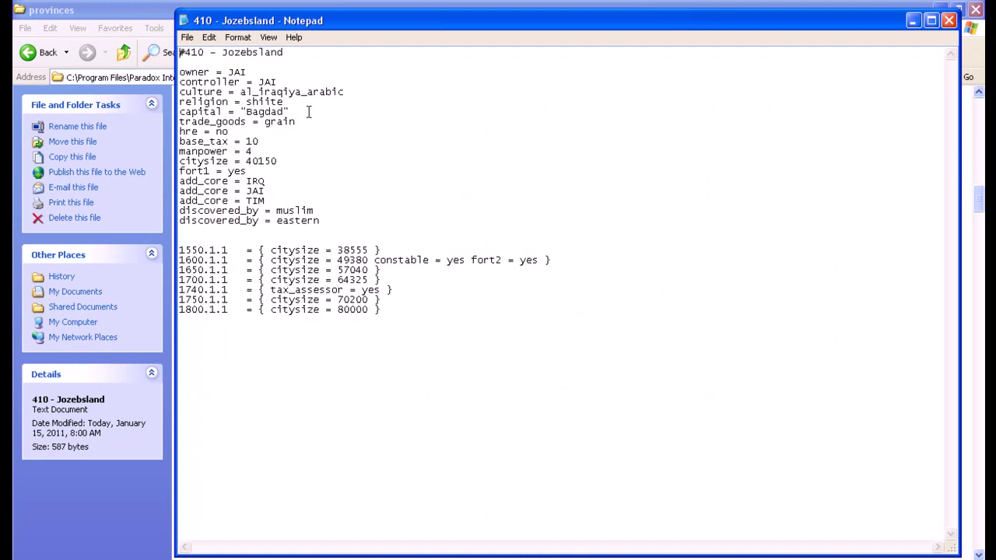
{"action": "left_click", "coordinate": [950, 21]}
{"action": "left_click", "coordinate": [35, 53]}
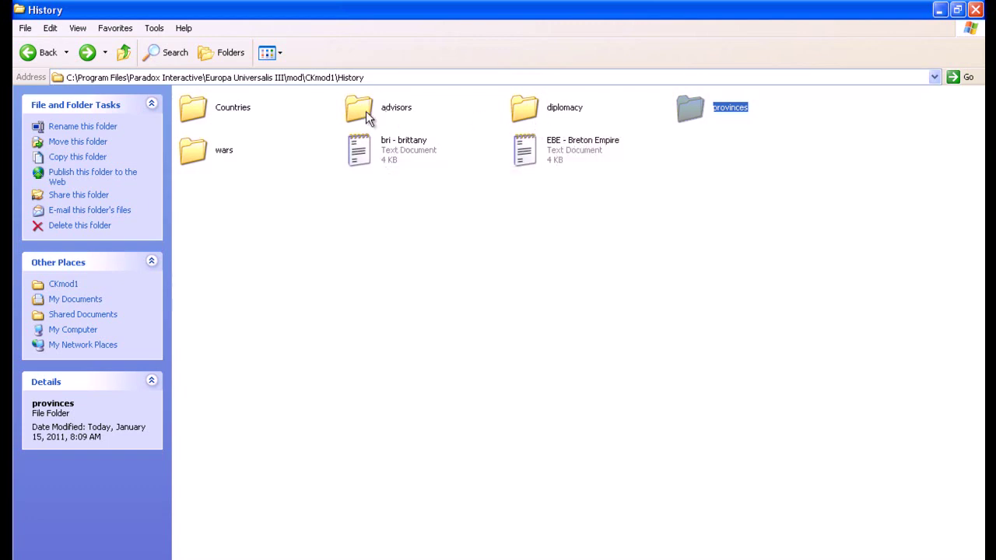
Step: Open the "text" CSV file in CKmod1's localisation folder and look through its first entries, highlighting the lines from Friday to March
{"action": "left_click", "coordinate": [123, 53]}
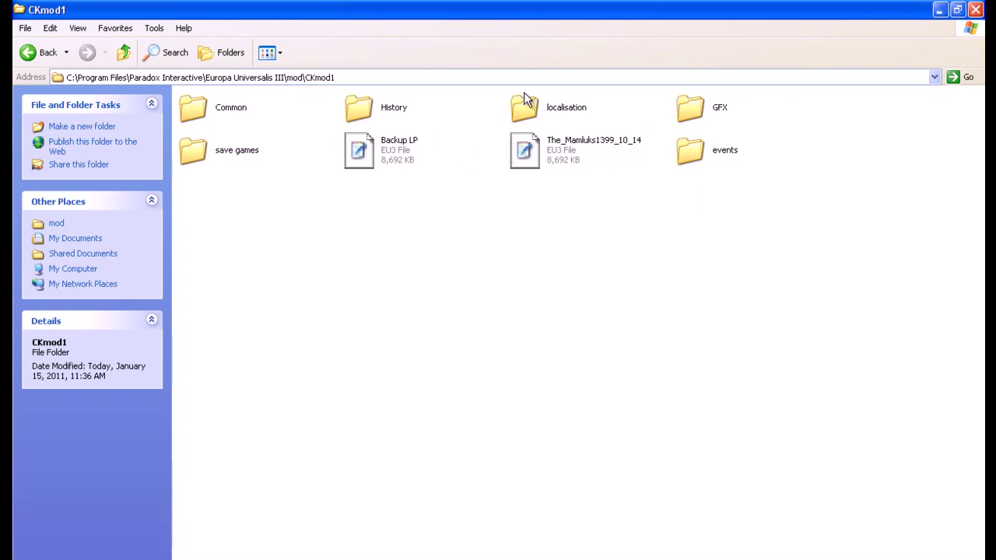
{"action": "double_click", "coordinate": [540, 110]}
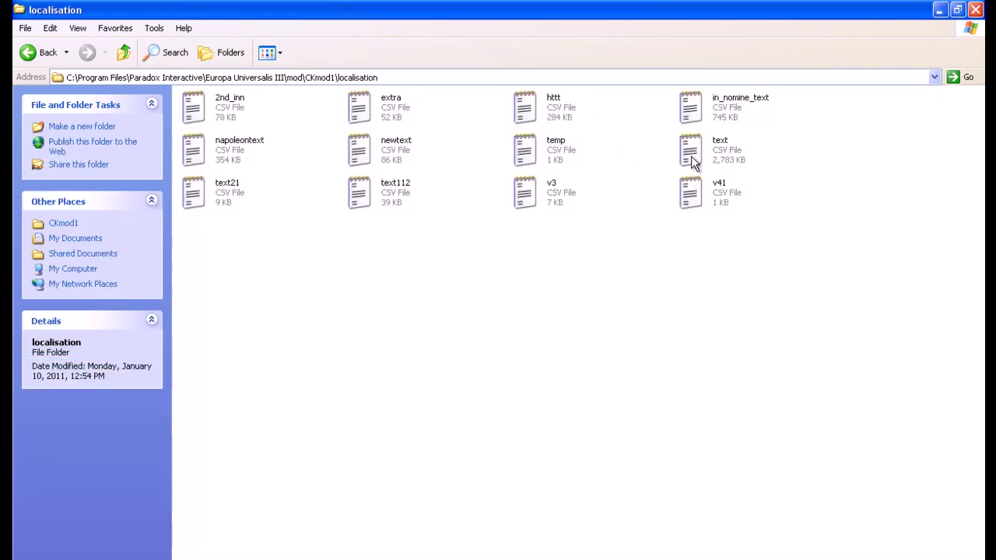
{"action": "left_click", "coordinate": [558, 154]}
{"action": "double_click", "coordinate": [676, 158]}
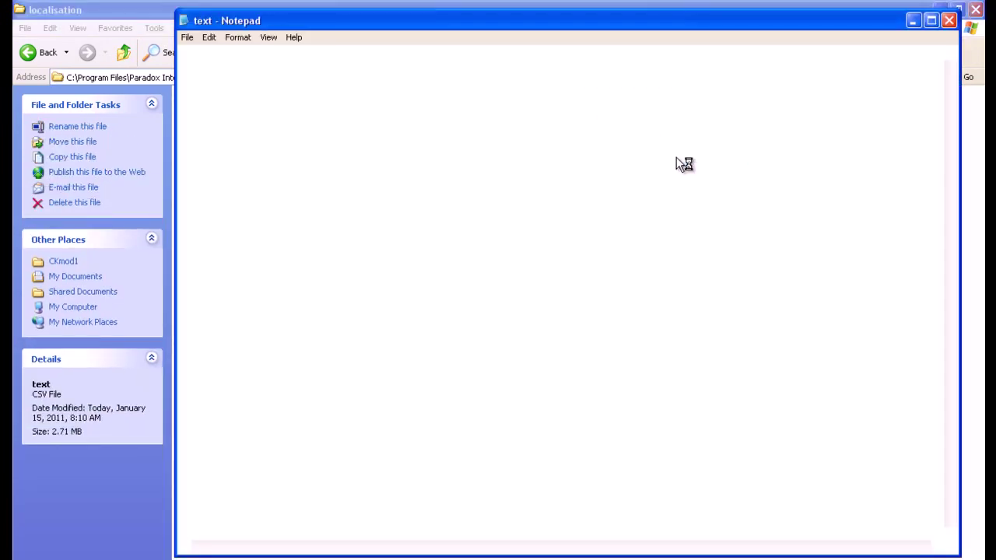
{"action": "scroll", "coordinate": [365, 142], "scroll_direction": "down", "scroll_amount": 3}
{"action": "scroll", "coordinate": [365, 143], "scroll_direction": "up", "scroll_amount": 3}
{"action": "left_click_drag", "start_coordinate": [178, 102], "coordinate": [235, 141]}
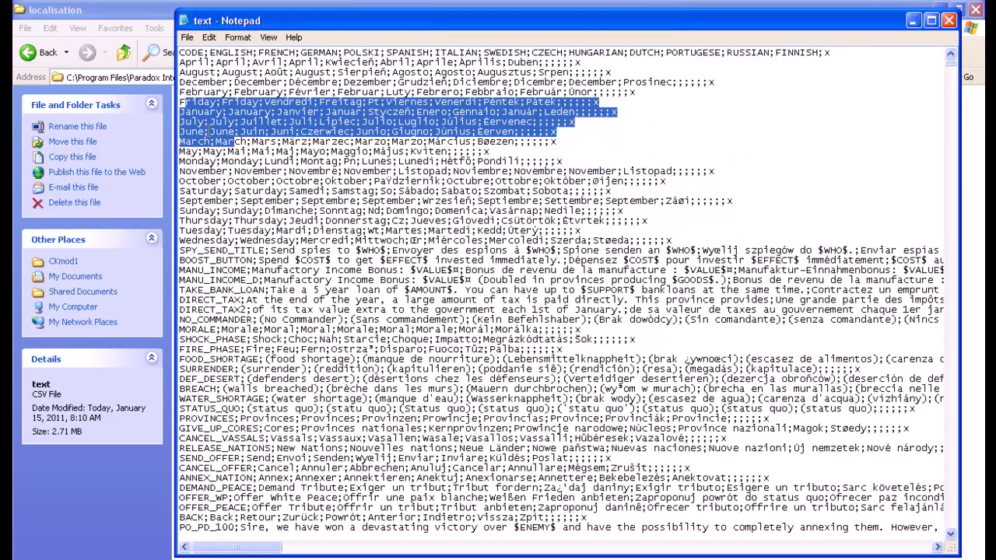
{"action": "left_click", "coordinate": [235, 142]}
{"action": "scroll", "coordinate": [207, 133], "scroll_direction": "down", "scroll_amount": 20}
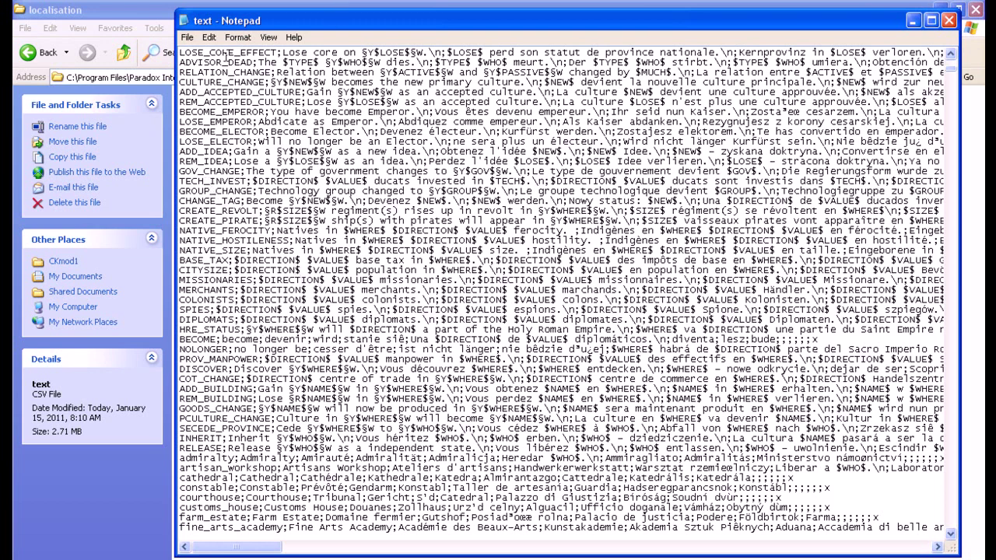
Step: Search the localisation text file for "breton empire" and close the search dialog
{"action": "left_click", "coordinate": [209, 37]}
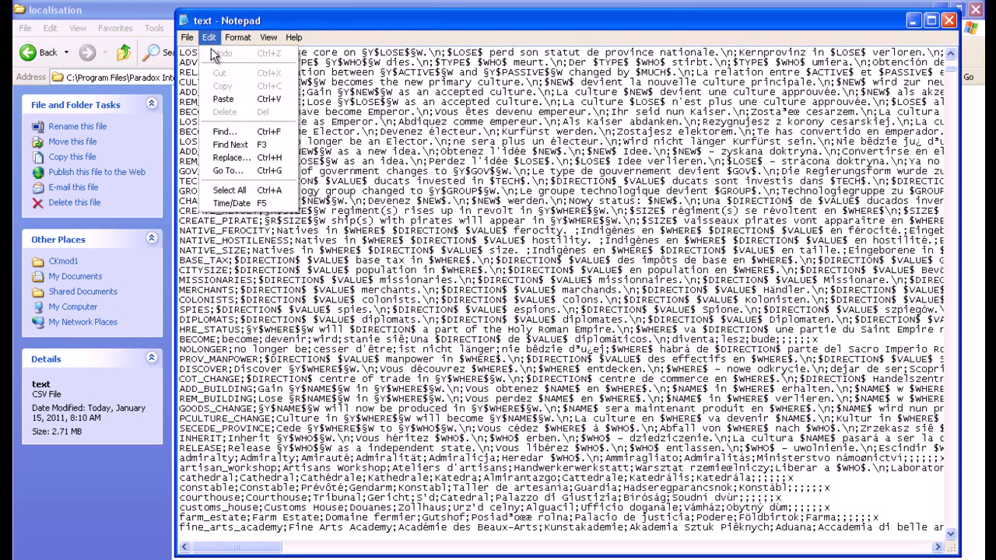
{"action": "left_click", "coordinate": [225, 132]}
{"action": "type", "text": "breton empire"}
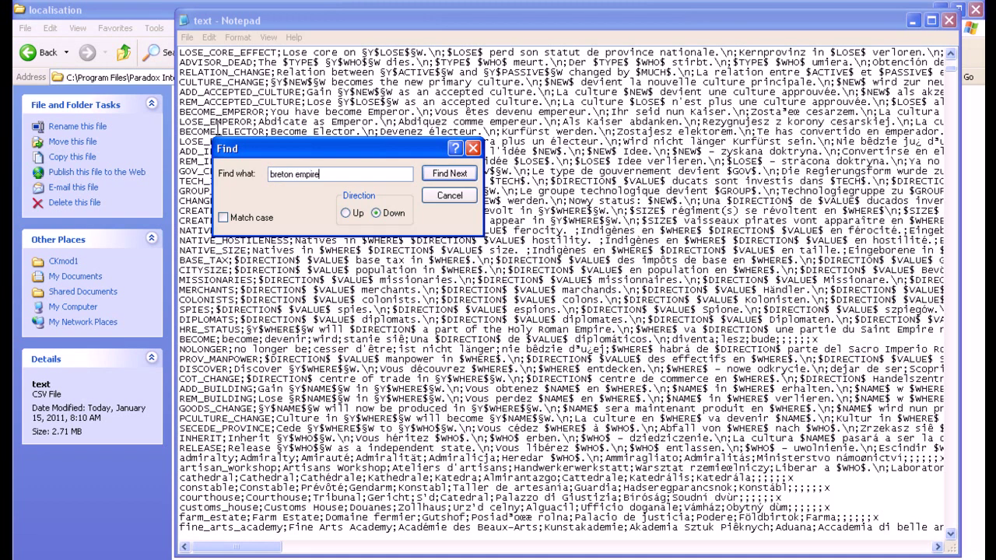
{"action": "key", "text": "Return"}
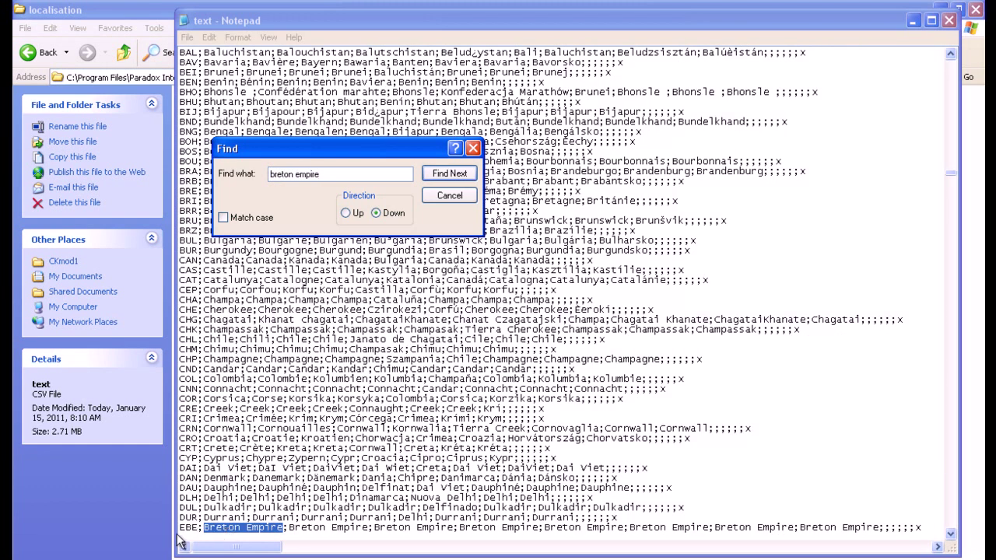
{"action": "left_click", "coordinate": [473, 147]}
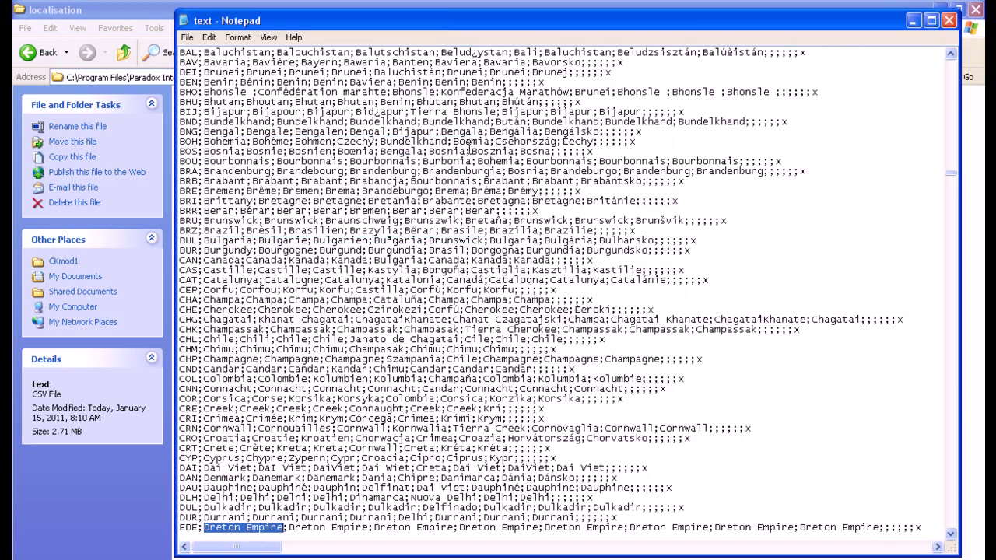
Step: Highlight the first "Breton Empire" name in the EBE line, then minimize and restore the text file
{"action": "scroll", "coordinate": [253, 472], "scroll_direction": "down", "scroll_amount": 2}
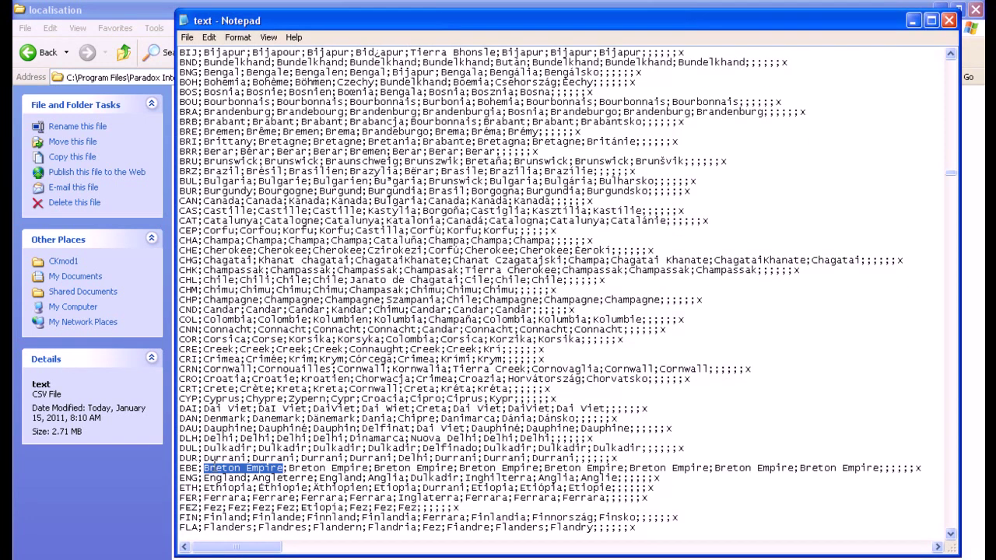
{"action": "left_click", "coordinate": [203, 470]}
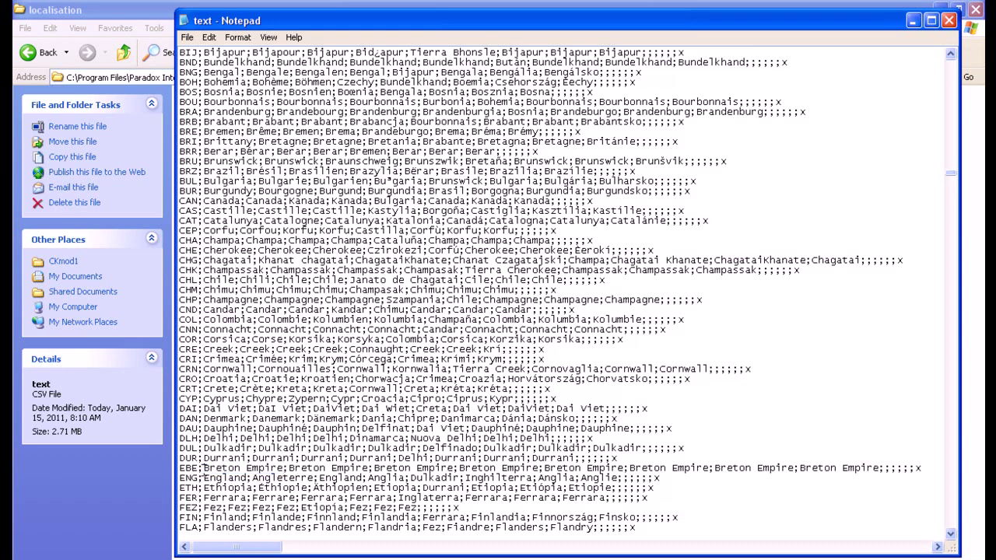
{"action": "left_click_drag", "start_coordinate": [203, 469], "coordinate": [285, 469]}
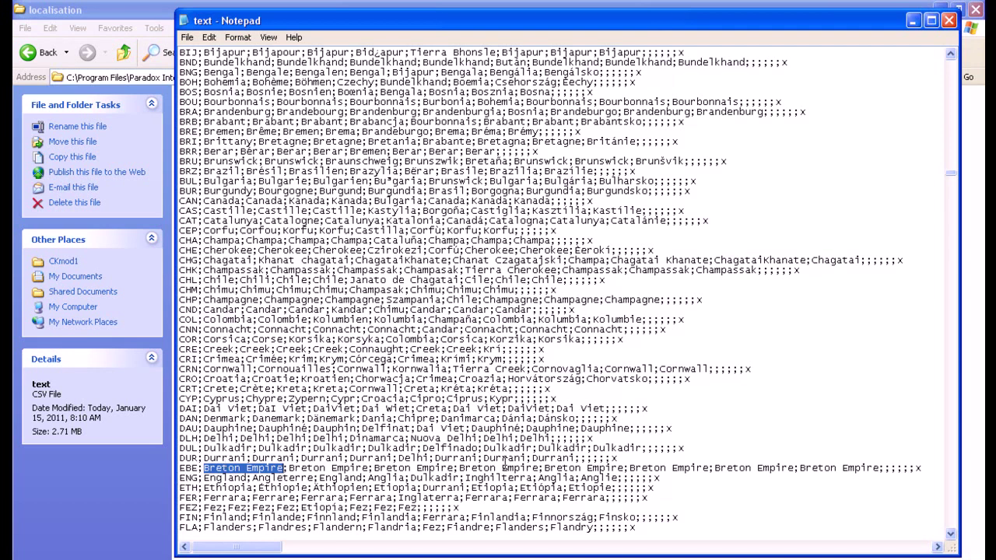
{"action": "left_click", "coordinate": [294, 464]}
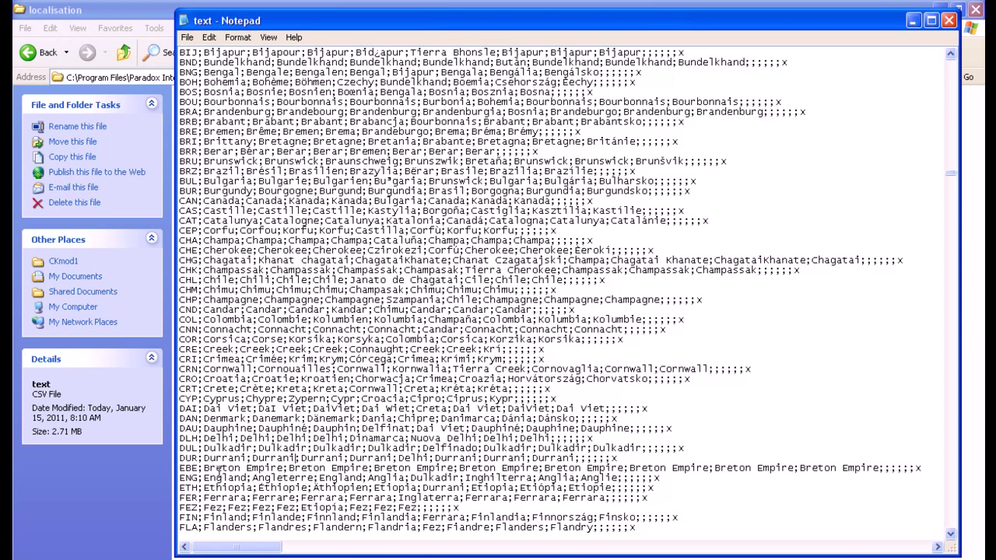
{"action": "key", "text": "Up"}
{"action": "left_click", "coordinate": [912, 21]}
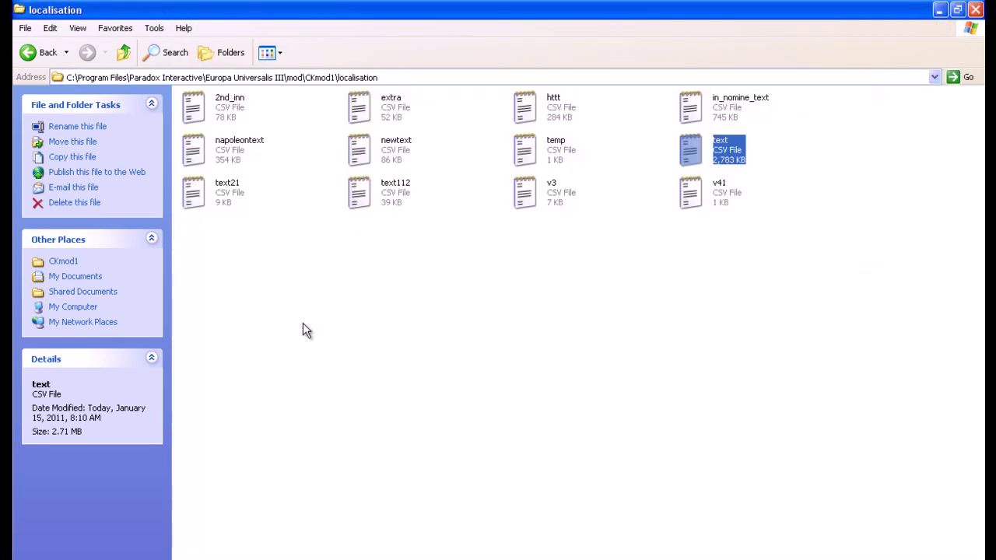
{"action": "left_click", "coordinate": [821, 554]}
Step: Look through the text file's country names, the _ADJ and _ADJ2 adjective entries, and the government ruler titles
{"action": "scroll", "coordinate": [249, 320], "scroll_direction": "down", "scroll_amount": 7}
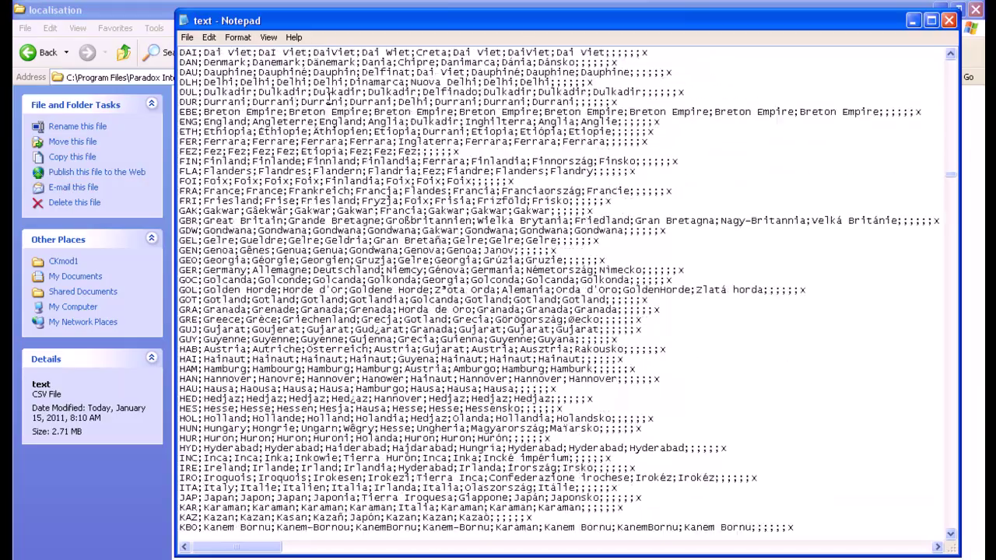
{"action": "scroll", "coordinate": [233, 284], "scroll_direction": "down", "scroll_amount": 20}
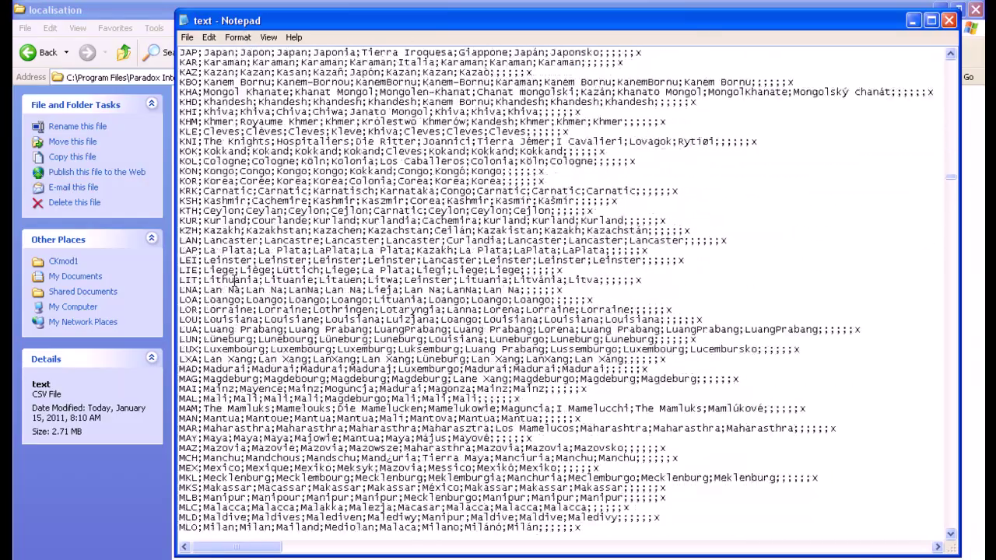
{"action": "scroll", "coordinate": [232, 292], "scroll_direction": "down", "scroll_amount": 20}
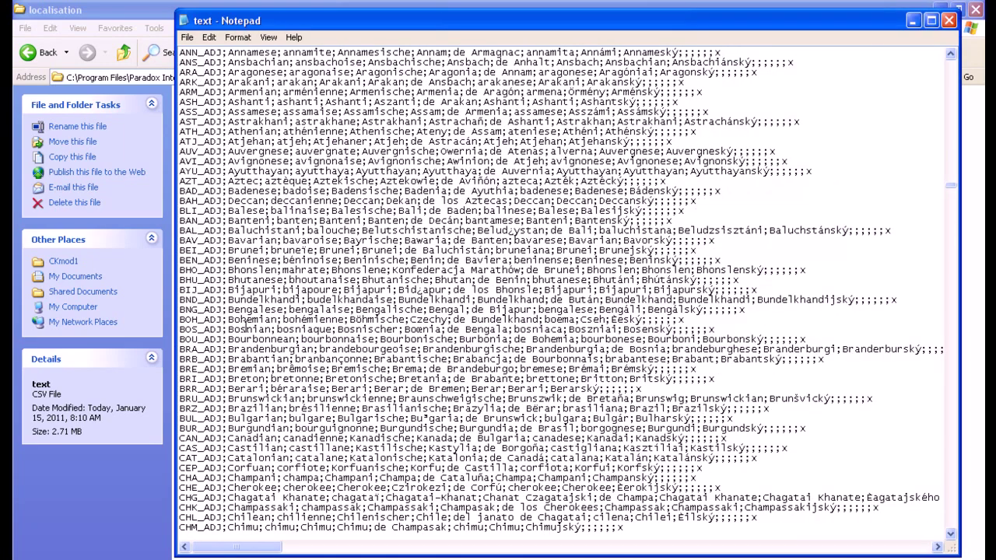
{"action": "scroll", "coordinate": [246, 322], "scroll_direction": "down", "scroll_amount": 13}
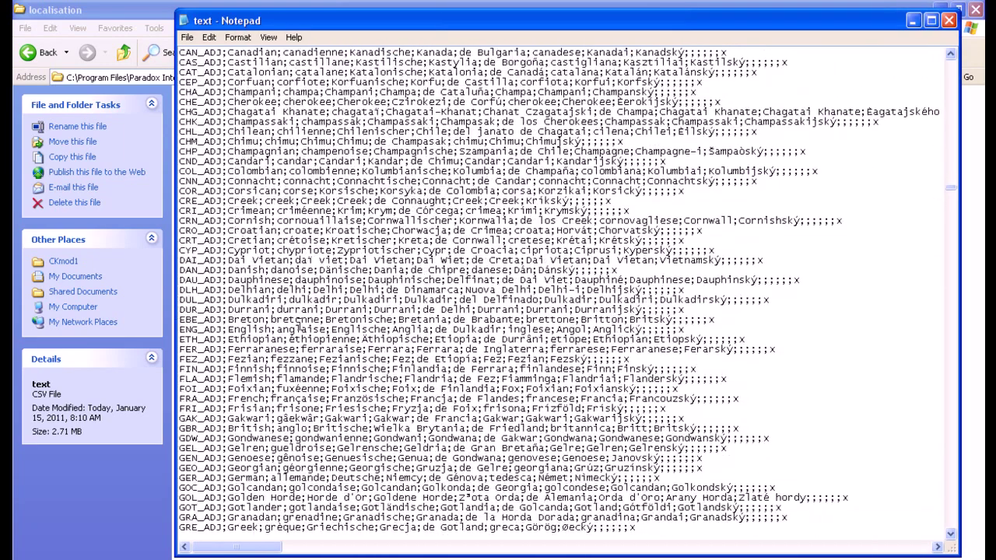
{"action": "scroll", "coordinate": [343, 322], "scroll_direction": "down", "scroll_amount": 20}
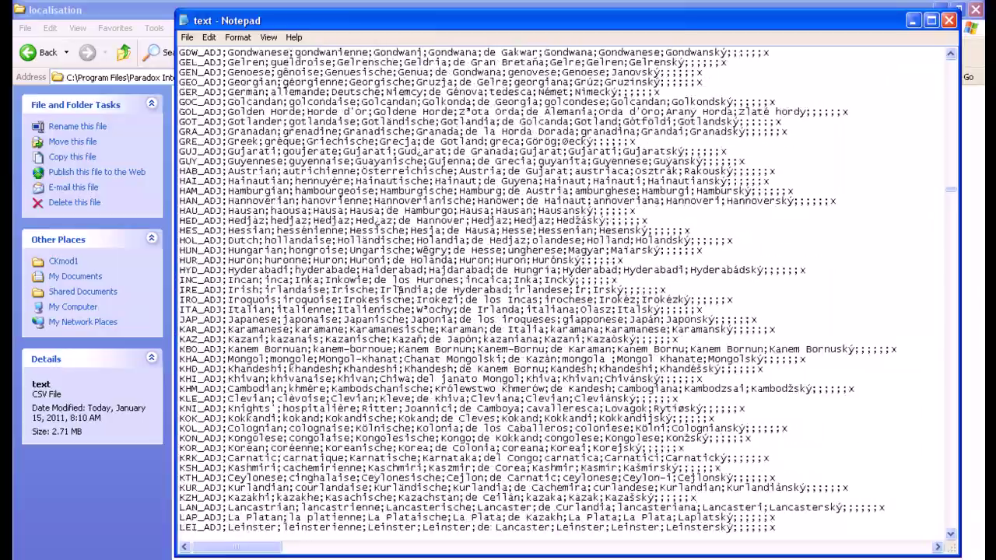
{"action": "scroll", "coordinate": [390, 300], "scroll_direction": "down", "scroll_amount": 20}
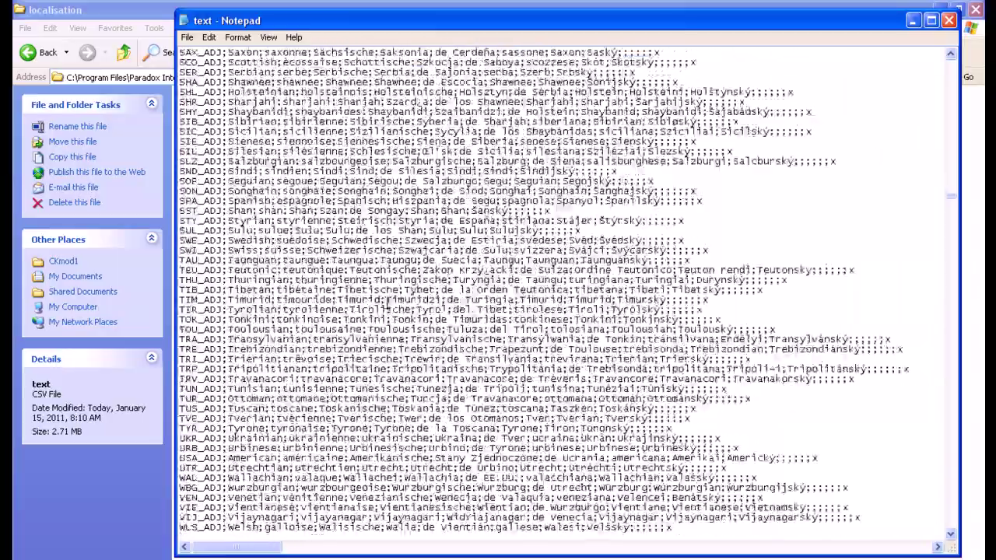
{"action": "scroll", "coordinate": [387, 301], "scroll_direction": "down", "scroll_amount": 20}
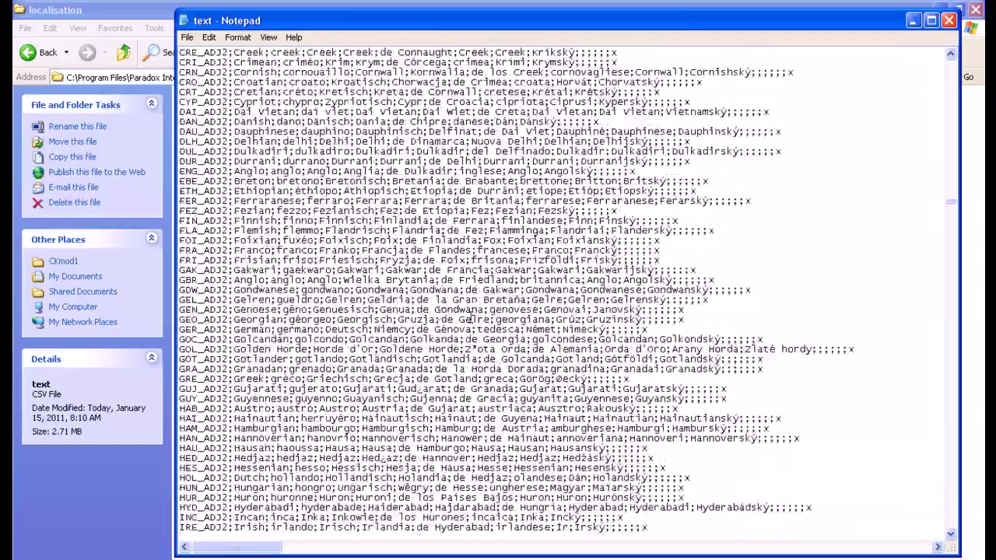
{"action": "scroll", "coordinate": [522, 331], "scroll_direction": "down", "scroll_amount": 20}
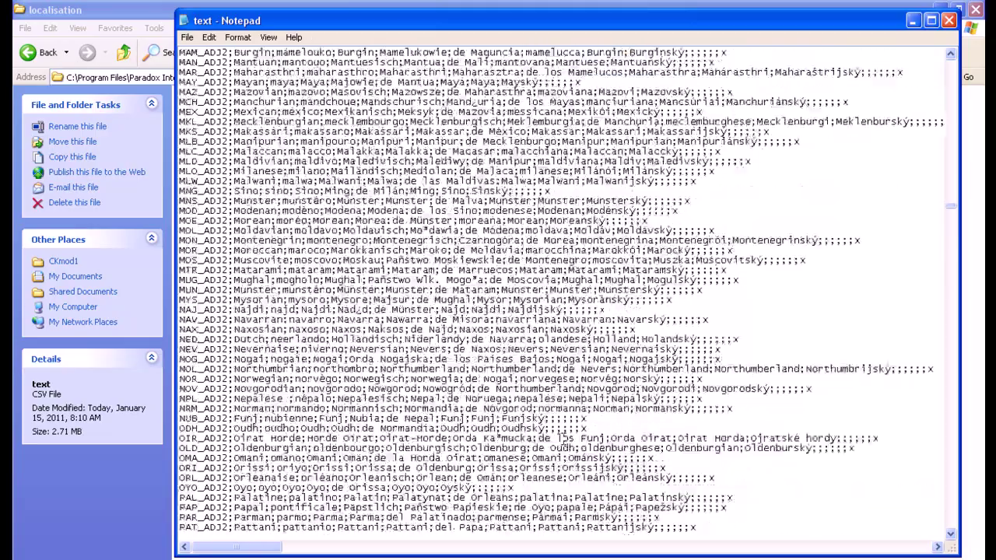
{"action": "scroll", "coordinate": [561, 440], "scroll_direction": "down", "scroll_amount": 7}
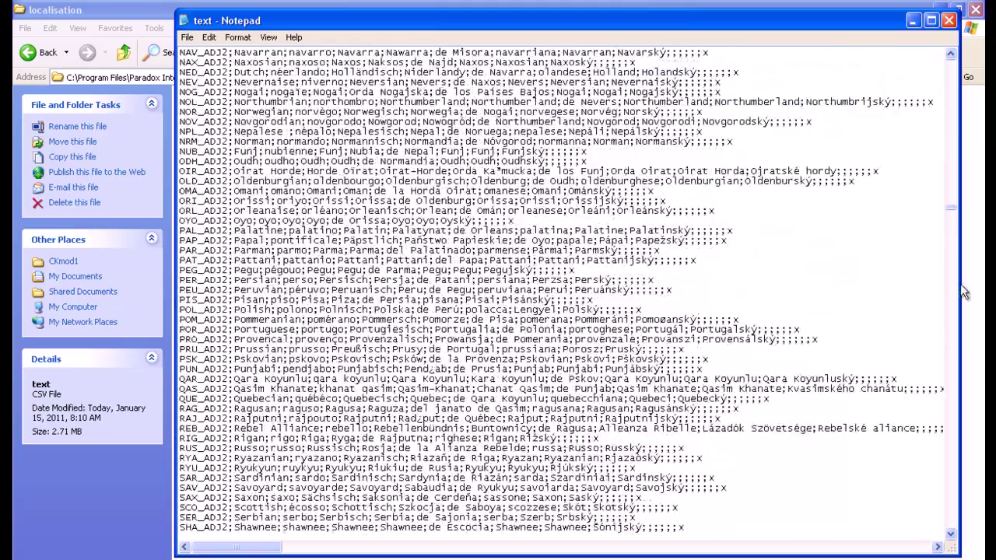
{"action": "left_click_drag", "start_coordinate": [951, 208], "coordinate": [951, 229]}
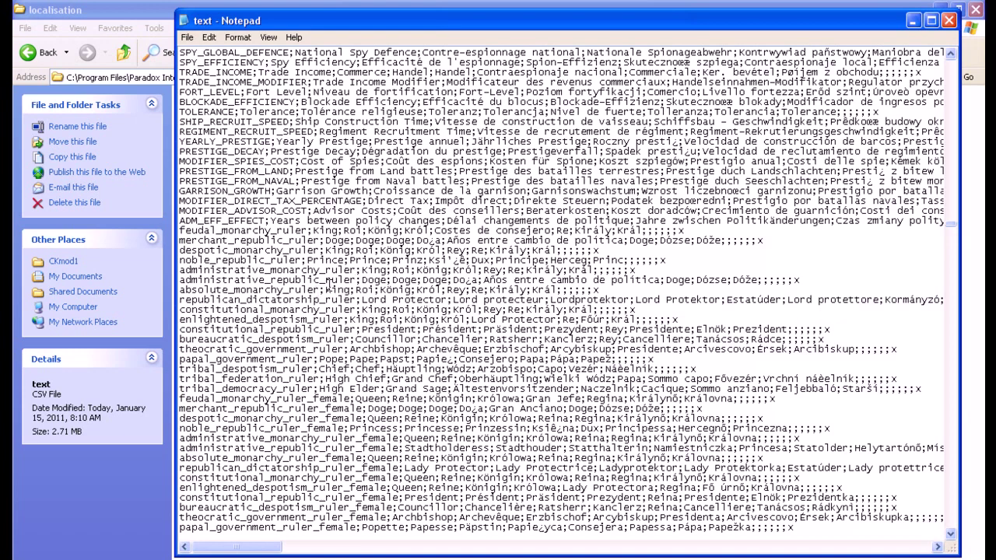
Step: Highlight the ruler titles in the absolute_monarchy_ruler line of the text file, then clear the highlight
{"action": "left_click_drag", "start_coordinate": [325, 288], "coordinate": [473, 289]}
{"action": "left_click", "coordinate": [453, 310]}
{"action": "scroll", "coordinate": [409, 326], "scroll_direction": "down", "scroll_amount": 1}
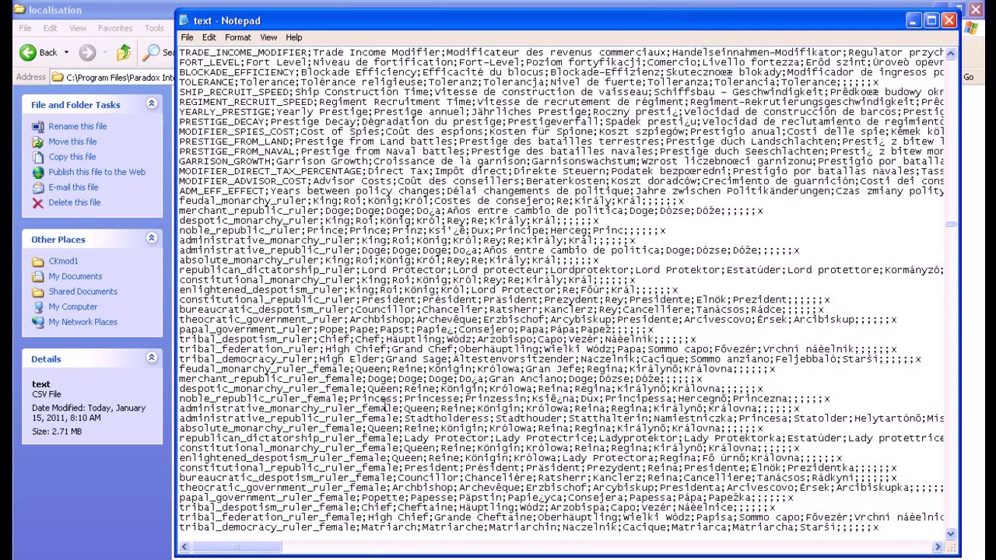
Step: Look through the text file's further entries, covering advisor descriptions, diplomacy messages, military unit names, event texts and monarch news
{"action": "scroll", "coordinate": [383, 403], "scroll_direction": "down", "scroll_amount": 15}
{"action": "scroll", "coordinate": [384, 403], "scroll_direction": "down", "scroll_amount": 13}
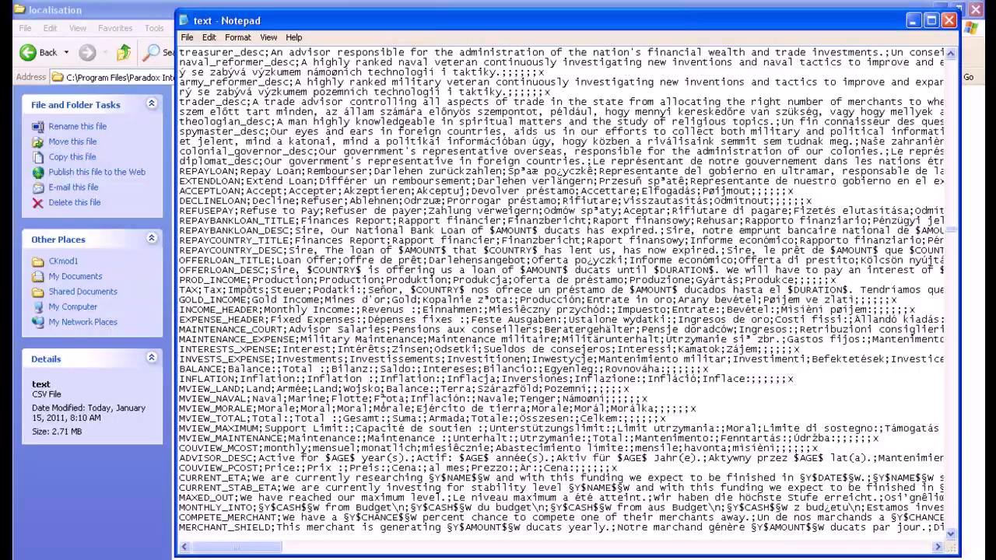
{"action": "scroll", "coordinate": [383, 395], "scroll_direction": "down", "scroll_amount": 20}
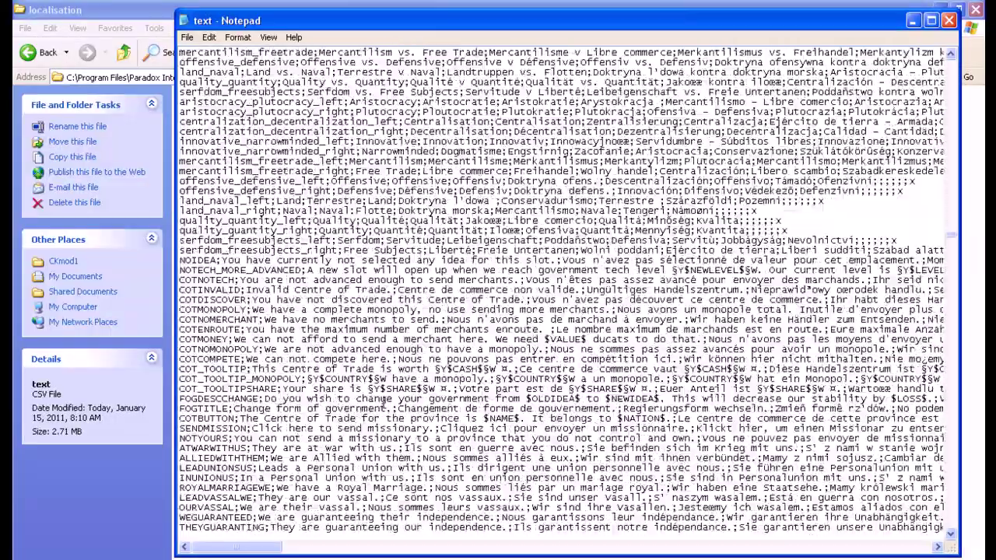
{"action": "scroll", "coordinate": [384, 399], "scroll_direction": "down", "scroll_amount": 20}
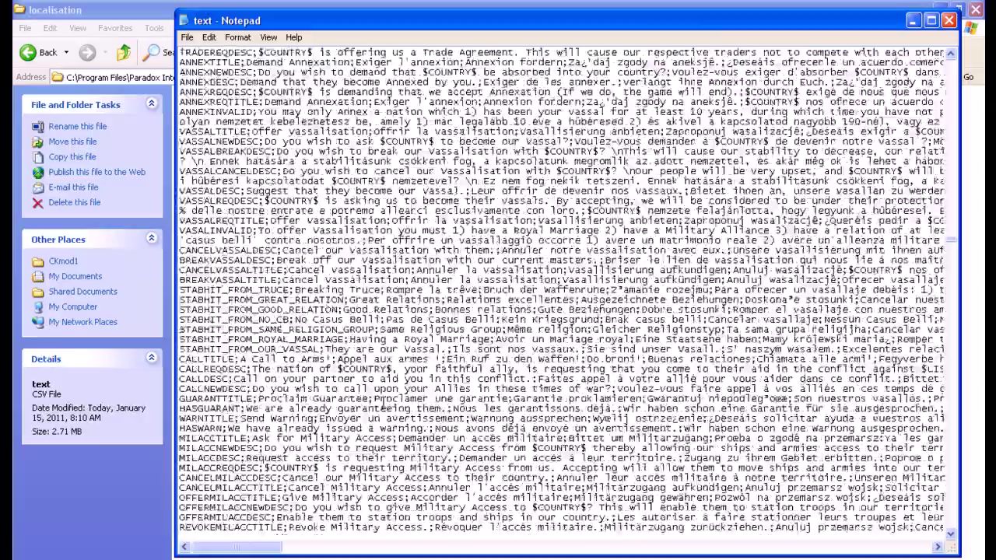
{"action": "scroll", "coordinate": [384, 402], "scroll_direction": "down", "scroll_amount": 20}
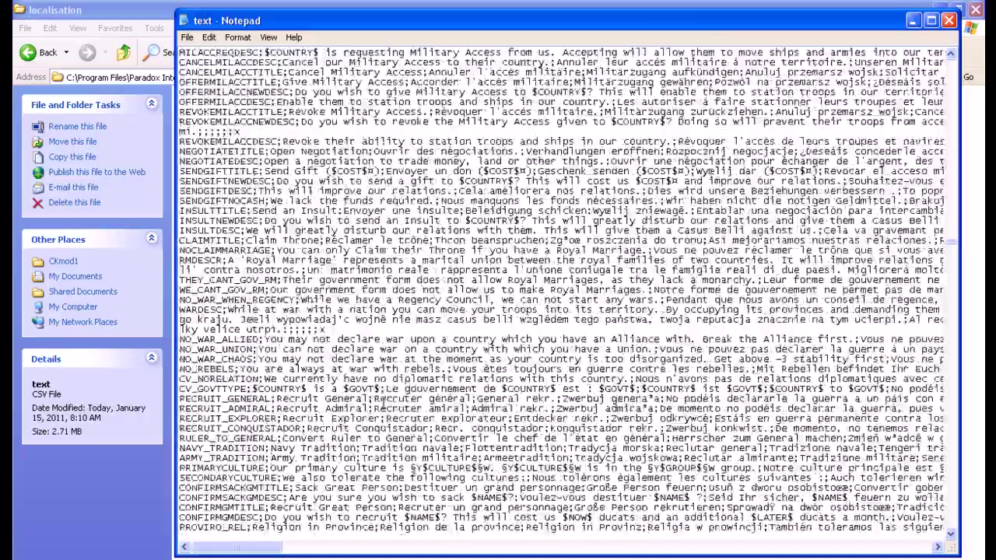
{"action": "scroll", "coordinate": [384, 401], "scroll_direction": "down", "scroll_amount": 20}
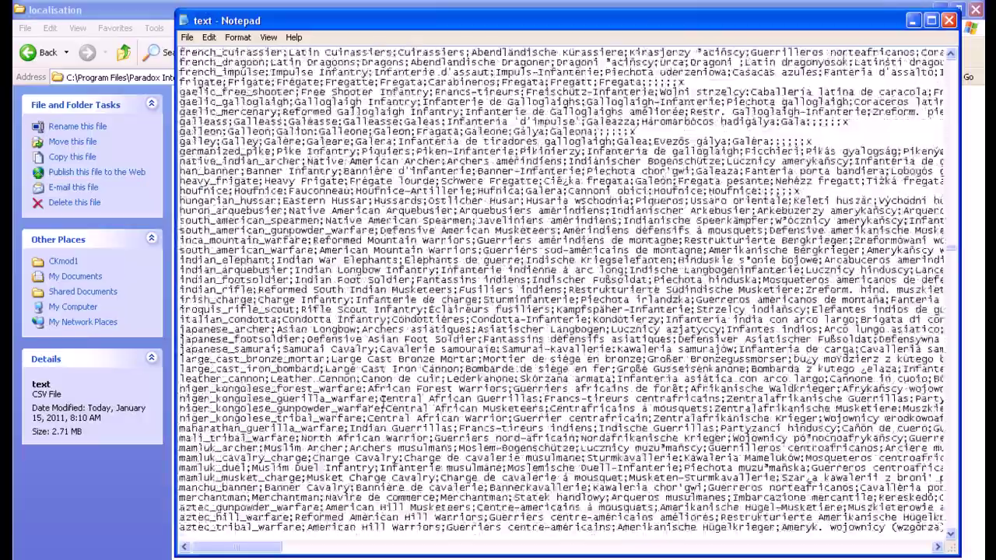
{"action": "scroll", "coordinate": [384, 402], "scroll_direction": "down", "scroll_amount": 9}
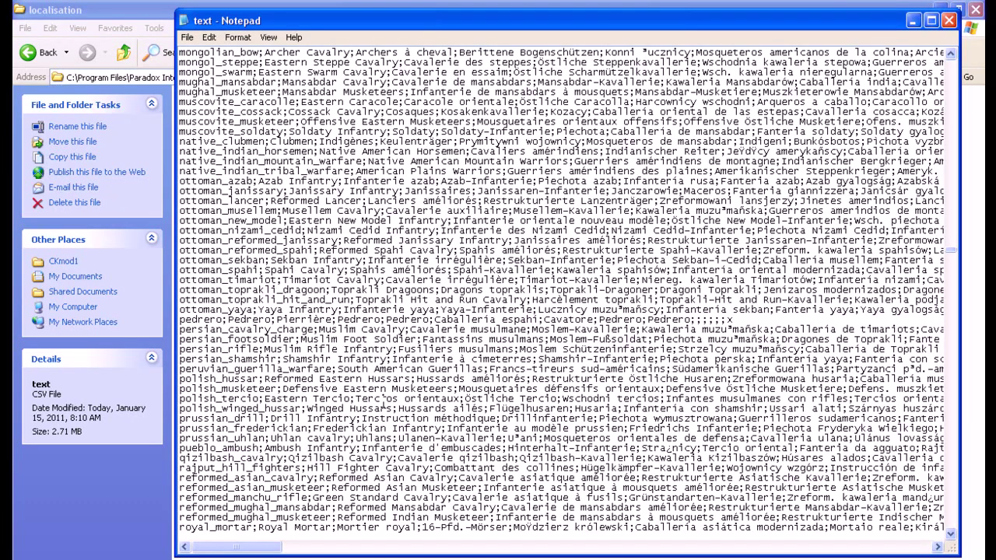
{"action": "scroll", "coordinate": [383, 402], "scroll_direction": "down", "scroll_amount": 15}
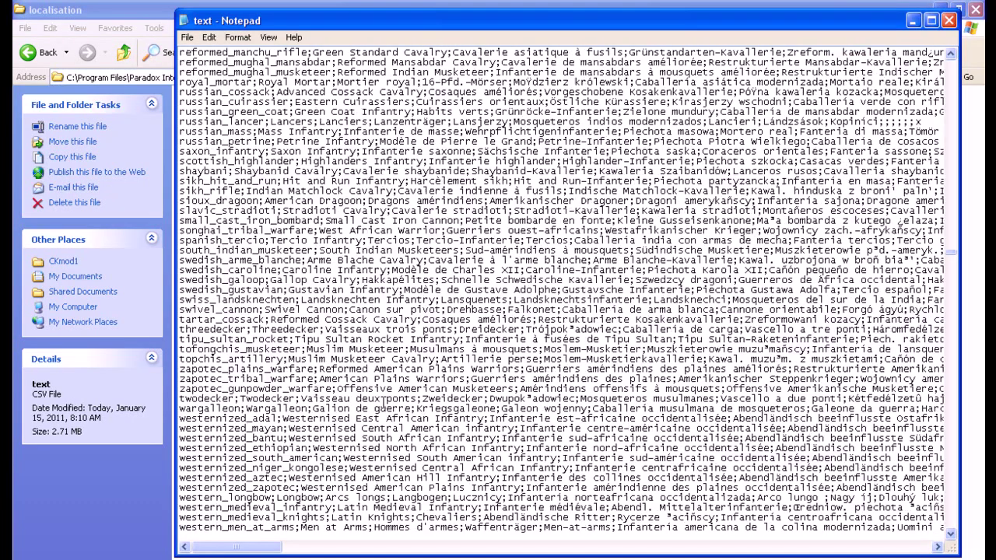
{"action": "scroll", "coordinate": [384, 402], "scroll_direction": "down", "scroll_amount": 15}
{"action": "scroll", "coordinate": [384, 402], "scroll_direction": "down", "scroll_amount": 20}
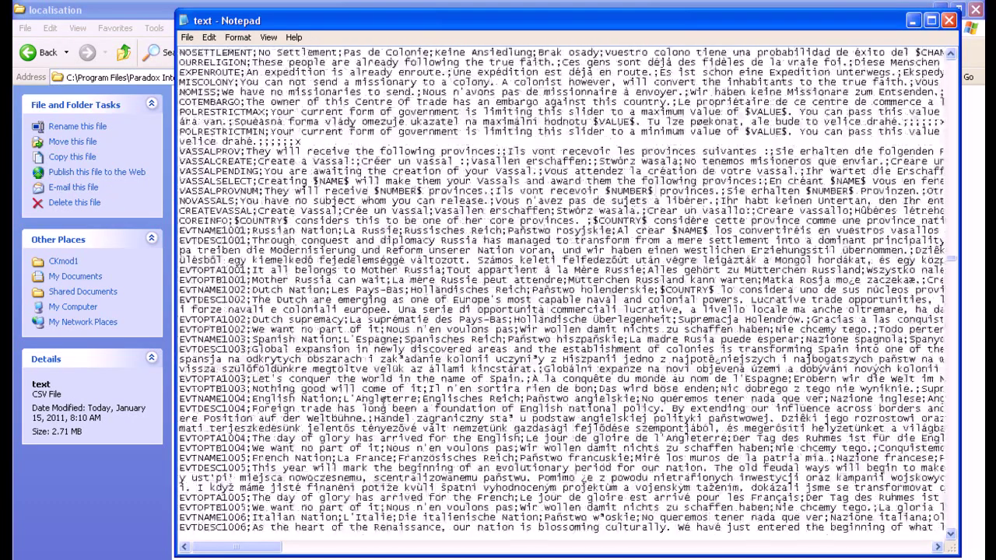
{"action": "scroll", "coordinate": [384, 401], "scroll_direction": "down", "scroll_amount": 20}
{"action": "scroll", "coordinate": [329, 381], "scroll_direction": "down", "scroll_amount": 12}
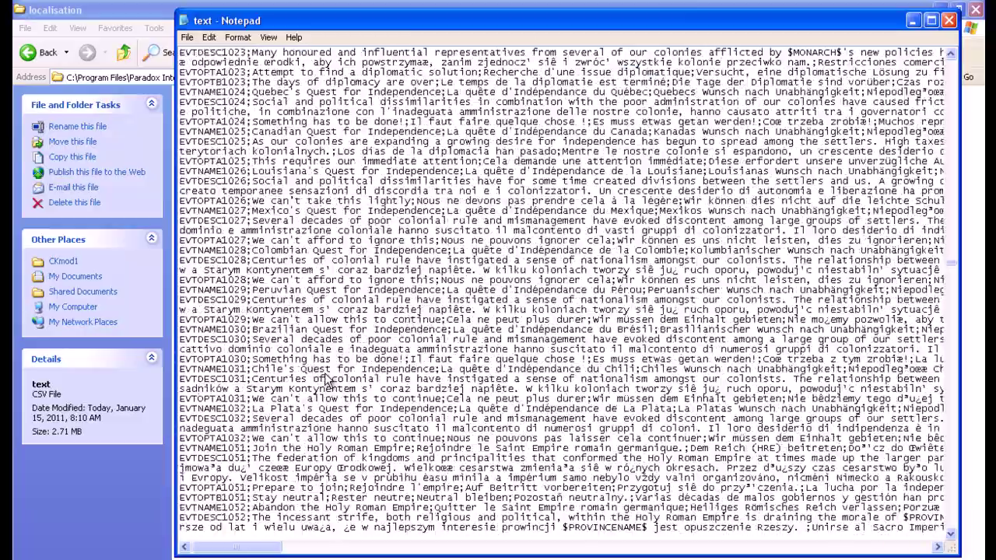
{"action": "scroll", "coordinate": [328, 381], "scroll_direction": "down", "scroll_amount": 20}
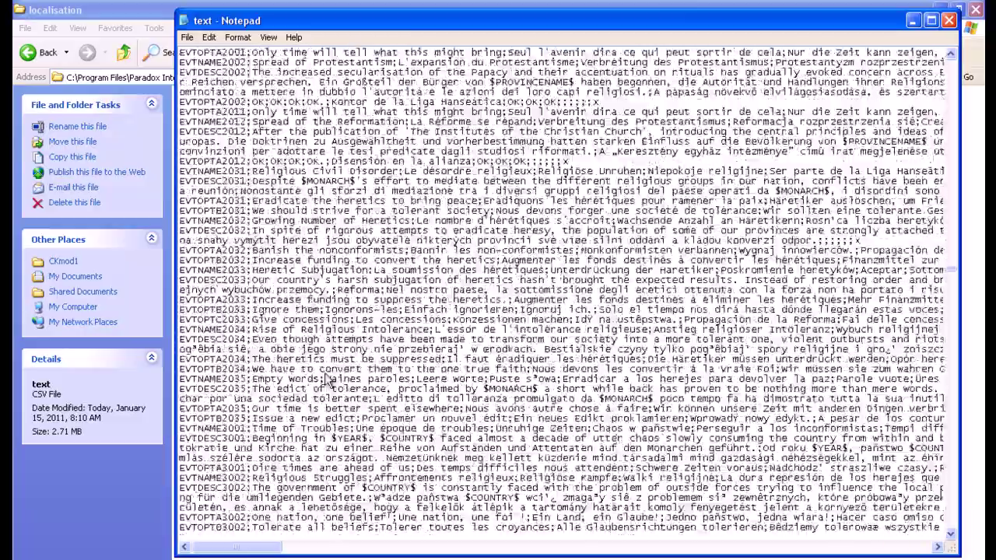
{"action": "scroll", "coordinate": [328, 381], "scroll_direction": "down", "scroll_amount": 15}
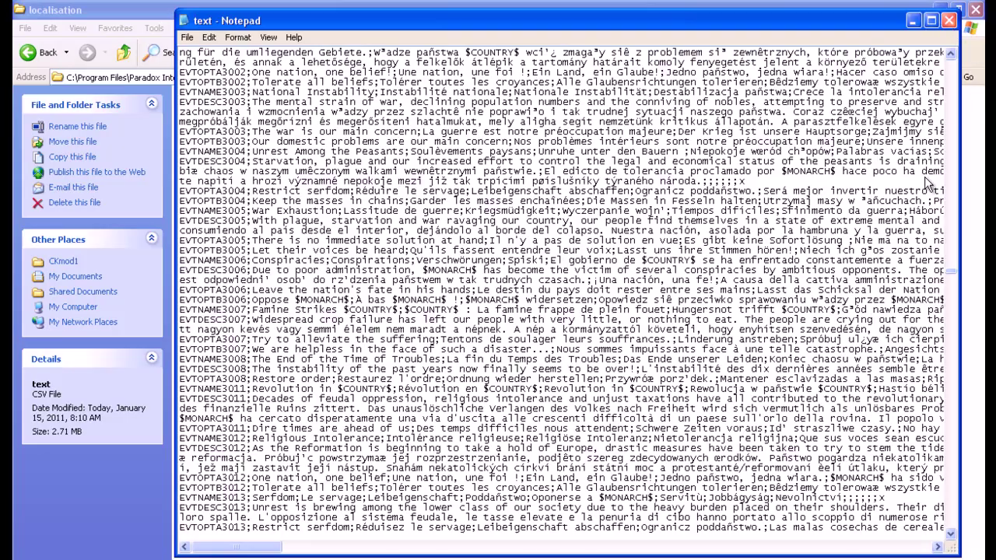
{"action": "left_click_drag", "start_coordinate": [954, 276], "coordinate": [954, 324]}
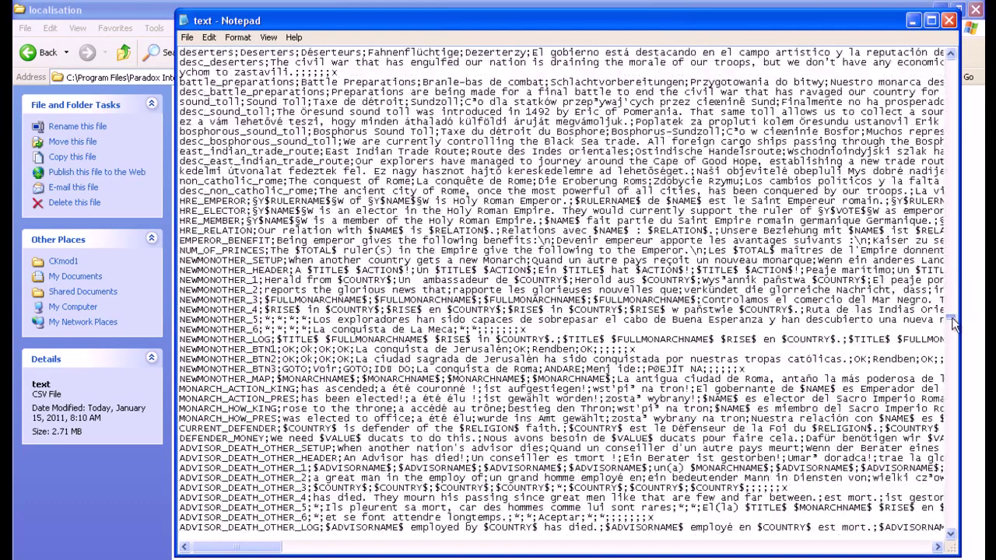
Step: Close the text file and go up from the localisation folder to the CKmod1 folder
{"action": "left_click", "coordinate": [948, 21]}
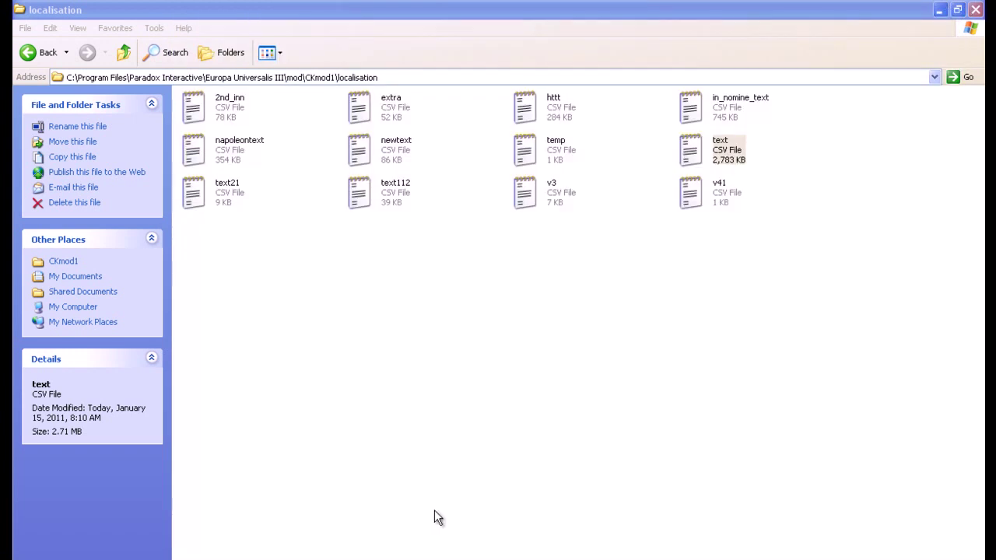
{"action": "left_click", "coordinate": [488, 480]}
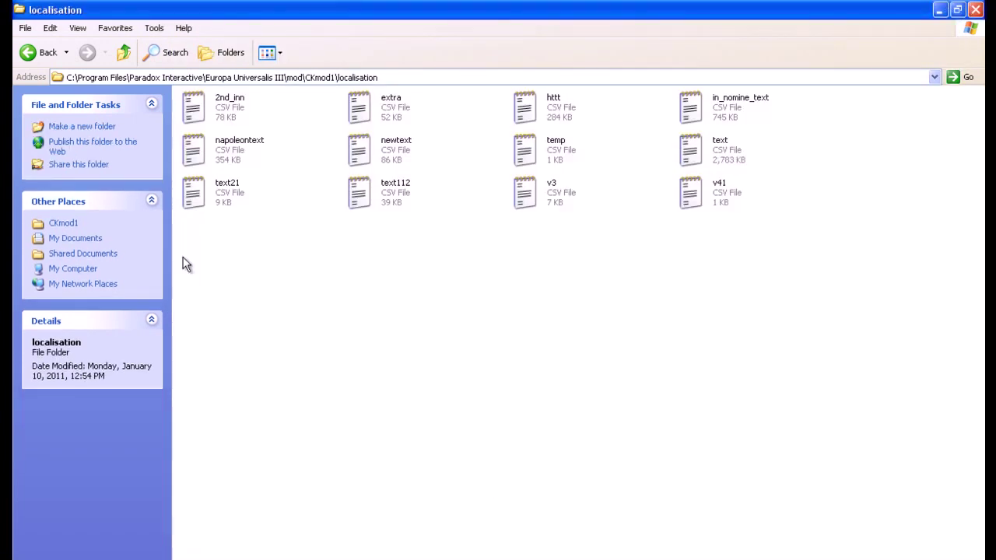
{"action": "left_click", "coordinate": [121, 52]}
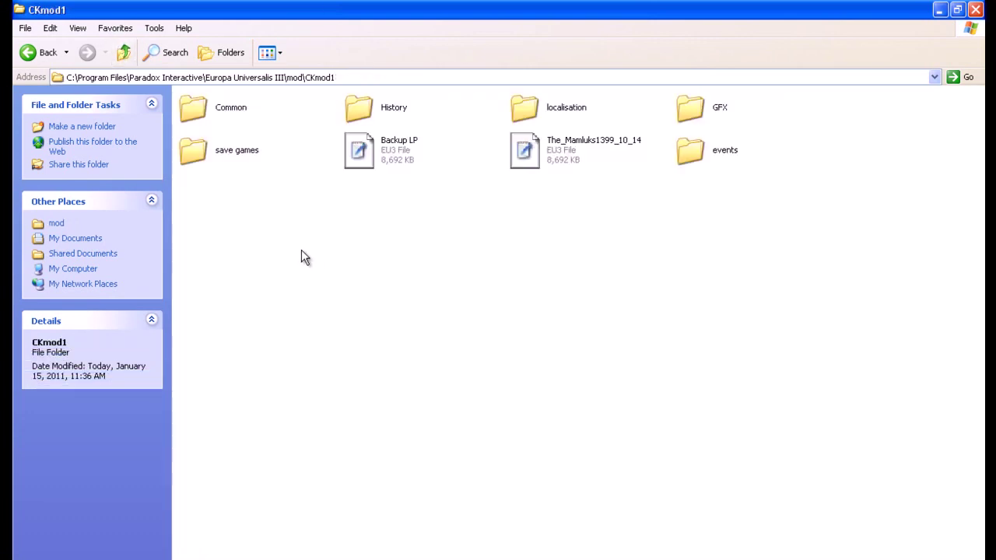